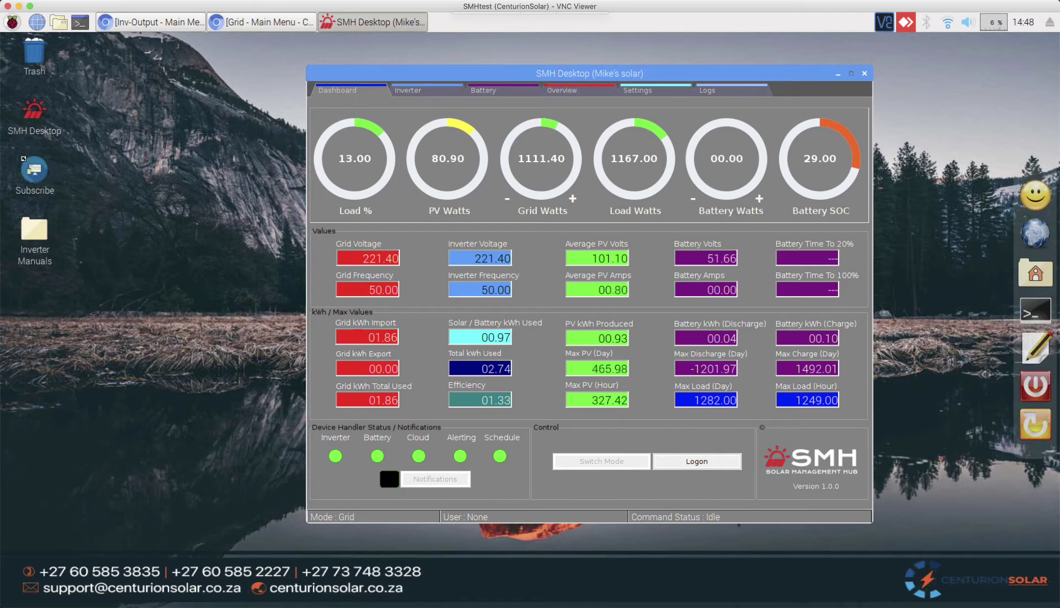
Step: Log on with the installer account and password, then open the Settings page for inverter 1
left_click(708, 467)
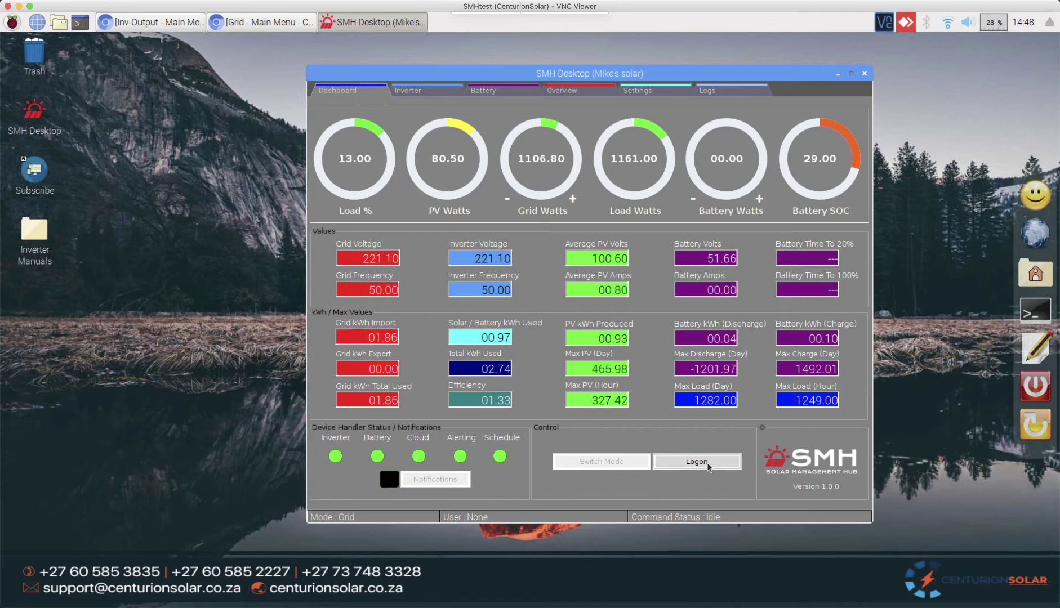
type("installe")
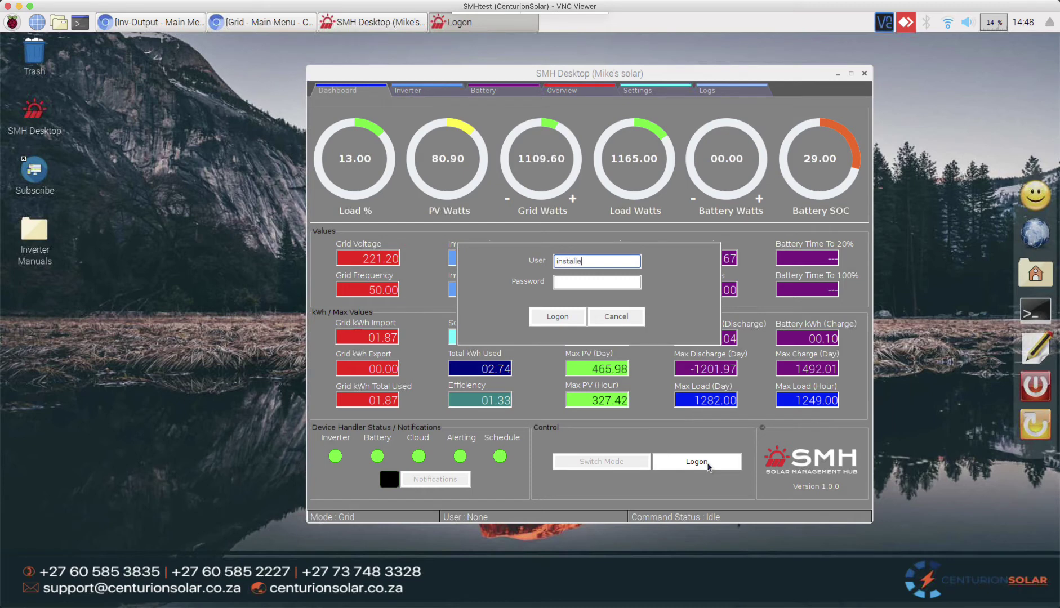
type("r")
key("Tab")
type("*********")
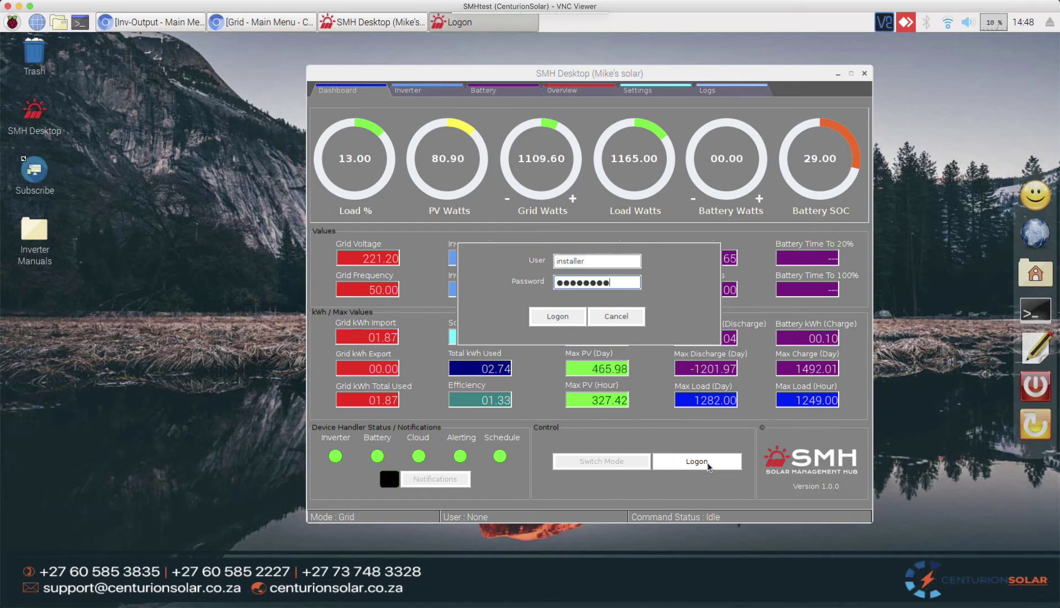
key("Return")
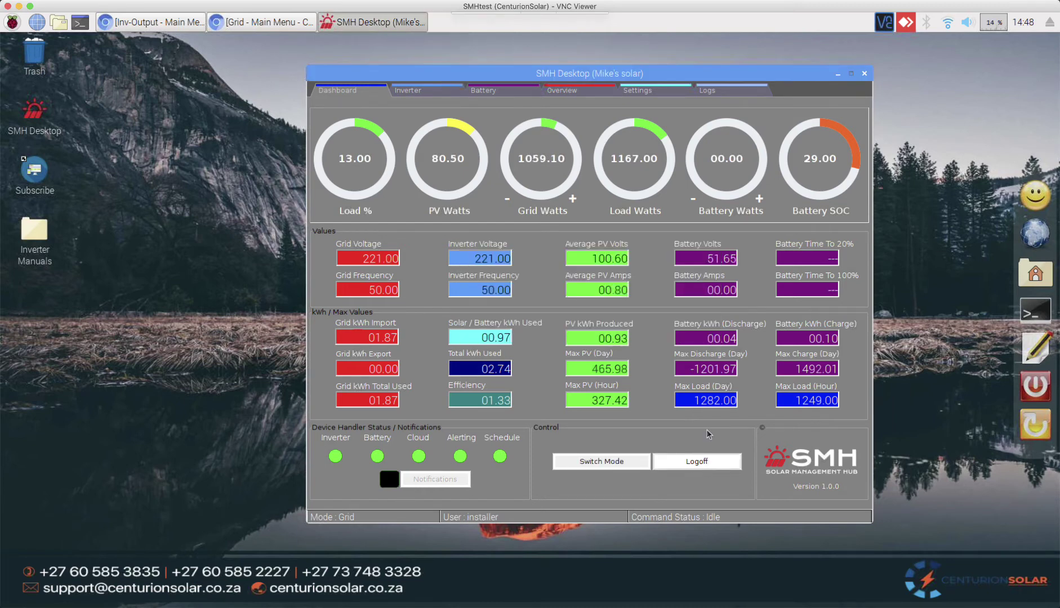
left_click(654, 91)
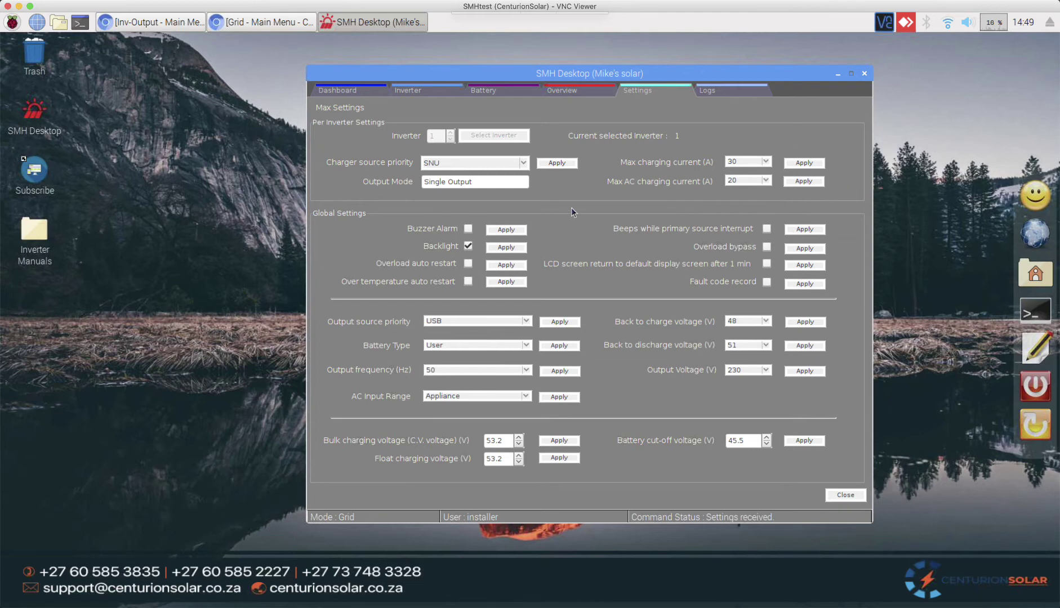
Step: Set inverter 1's charger source priority to OSO
left_click(526, 163)
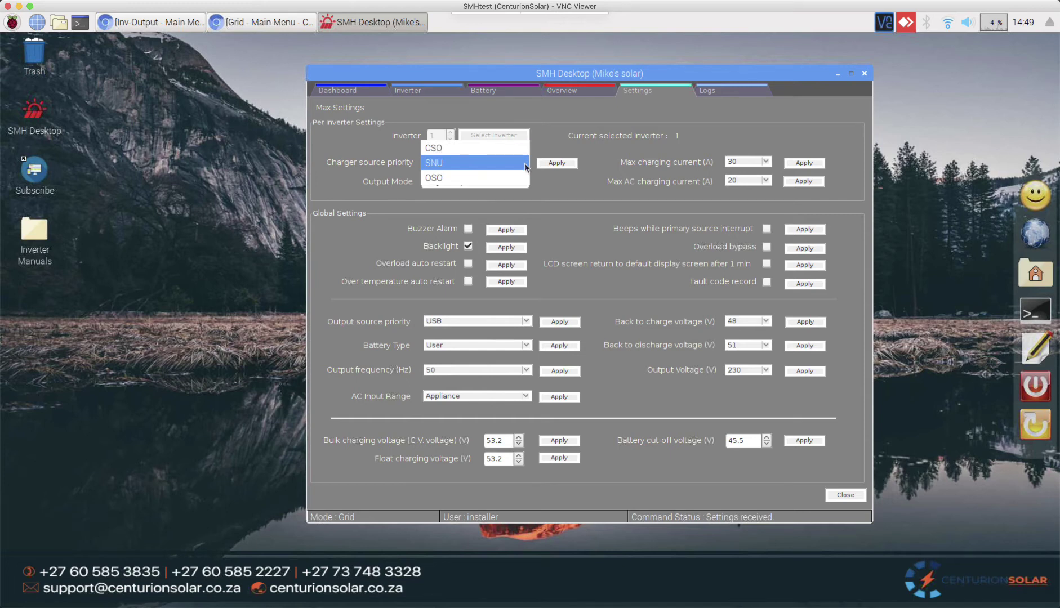
left_click(526, 164)
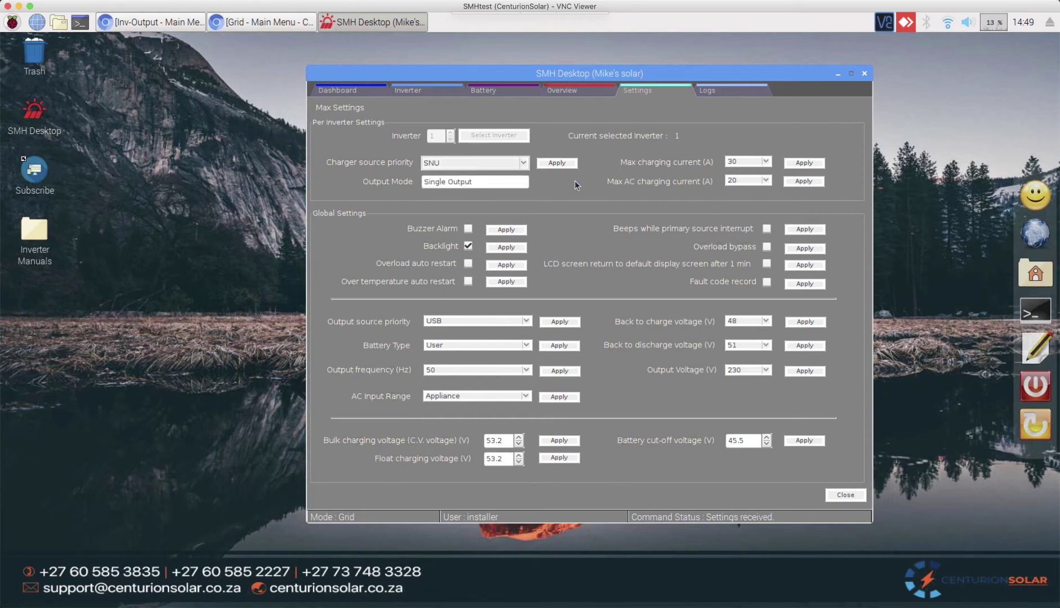
left_click(526, 162)
left_click(500, 176)
Step: Set Max AC charging current to 10 and apply it to the inverter
left_click(767, 180)
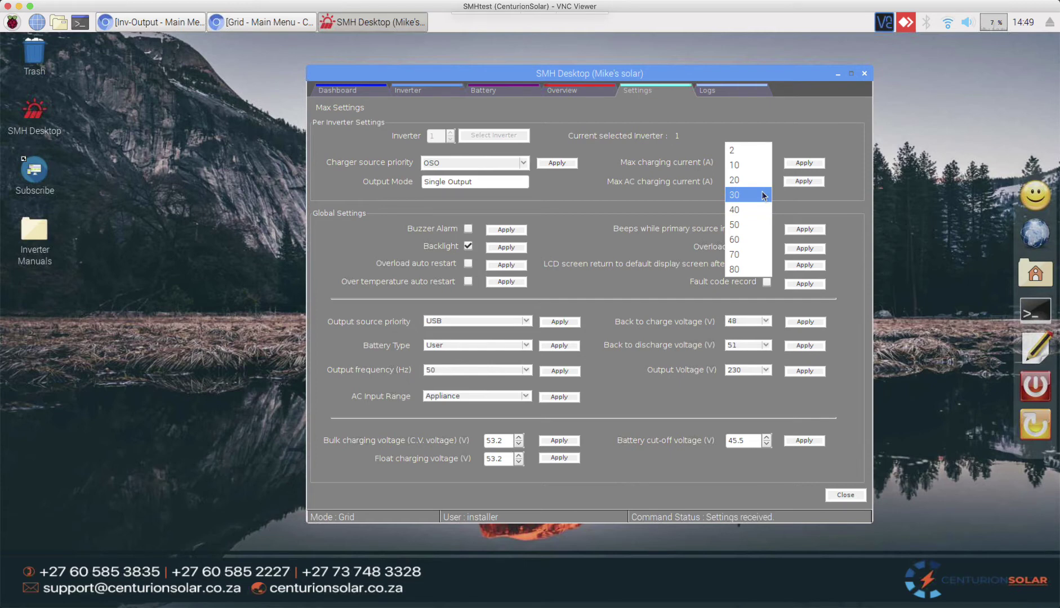
left_click(762, 193)
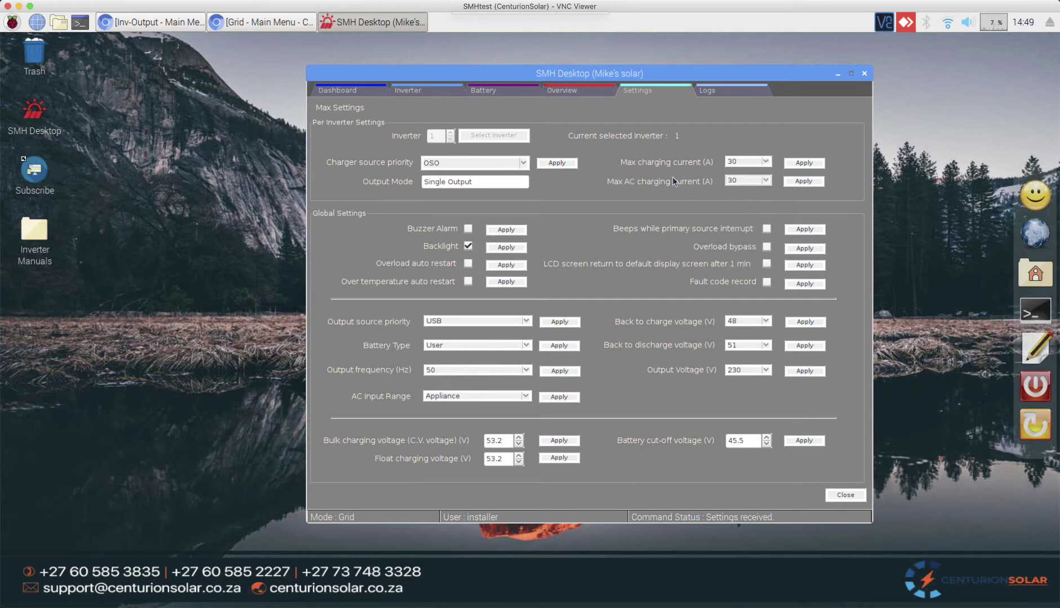
left_click(767, 162)
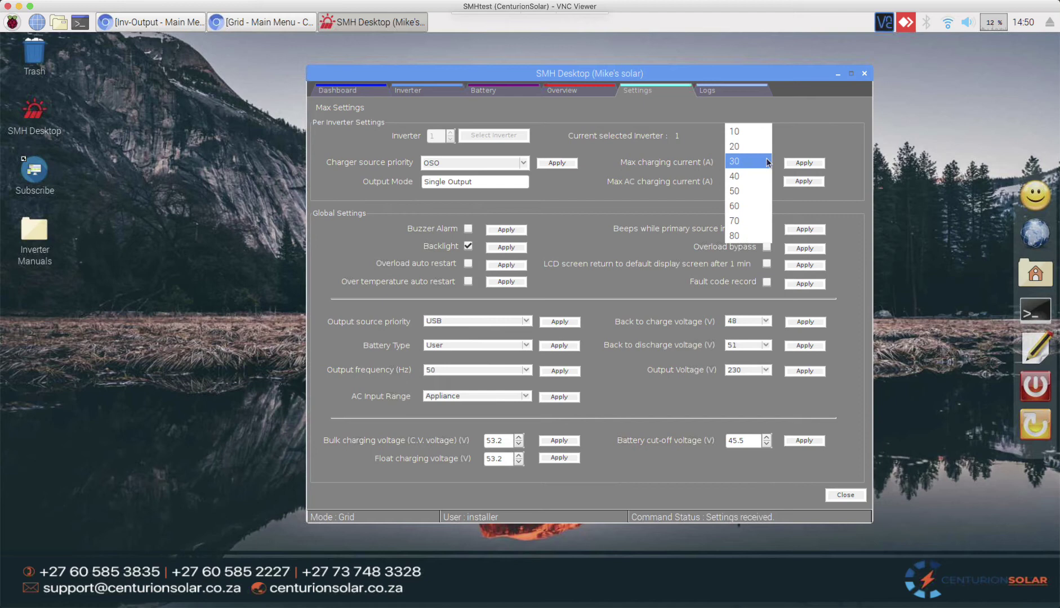
left_click(768, 162)
left_click(769, 180)
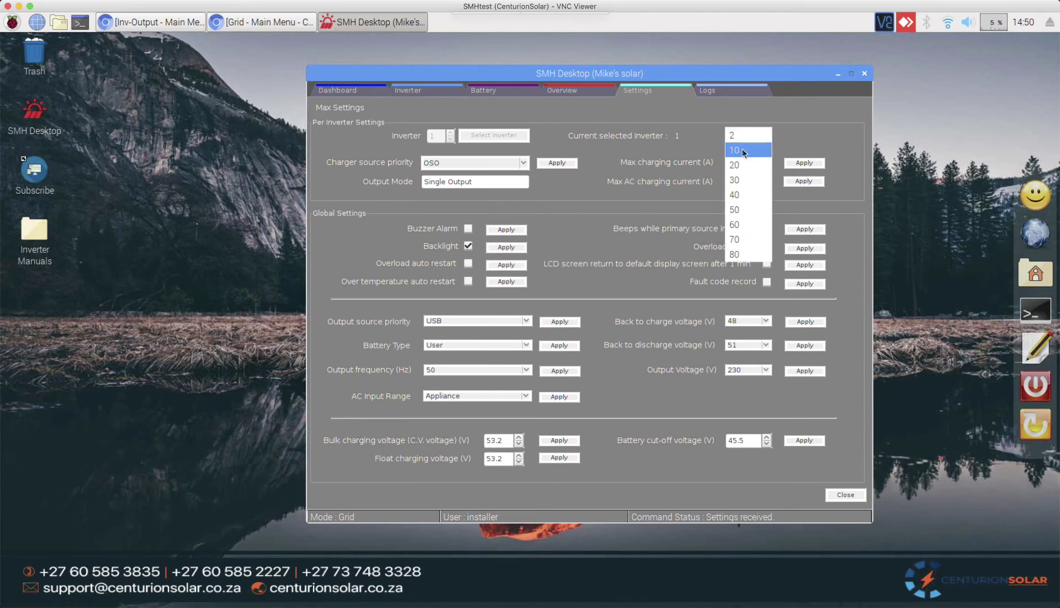
left_click(742, 150)
left_click(815, 183)
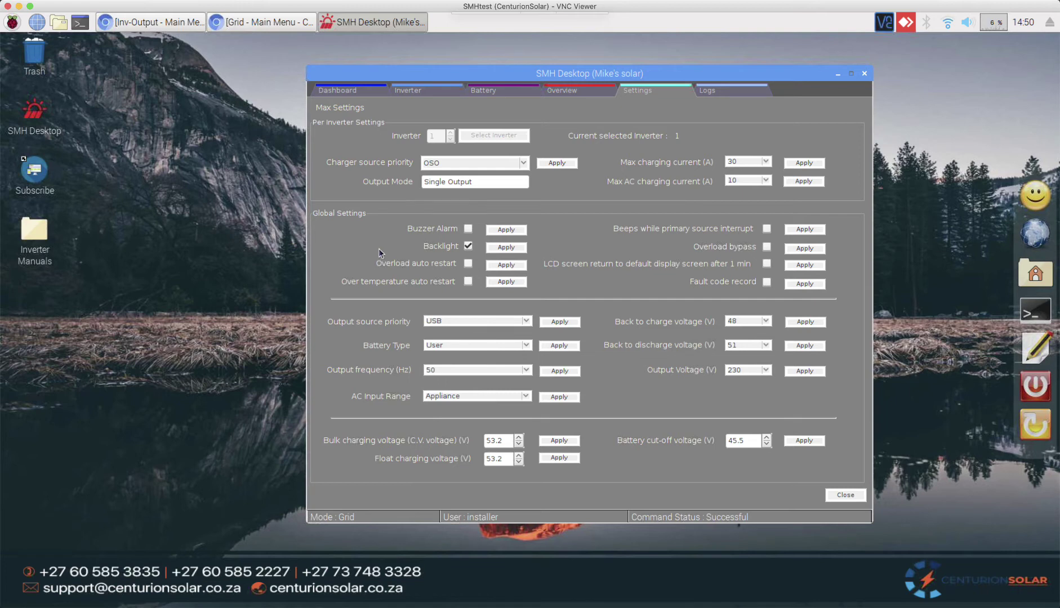
Step: Disable and apply the inverter backlight, close Max Settings, and view the event logs
left_click(469, 247)
left_click(506, 247)
left_click(834, 494)
left_click(725, 91)
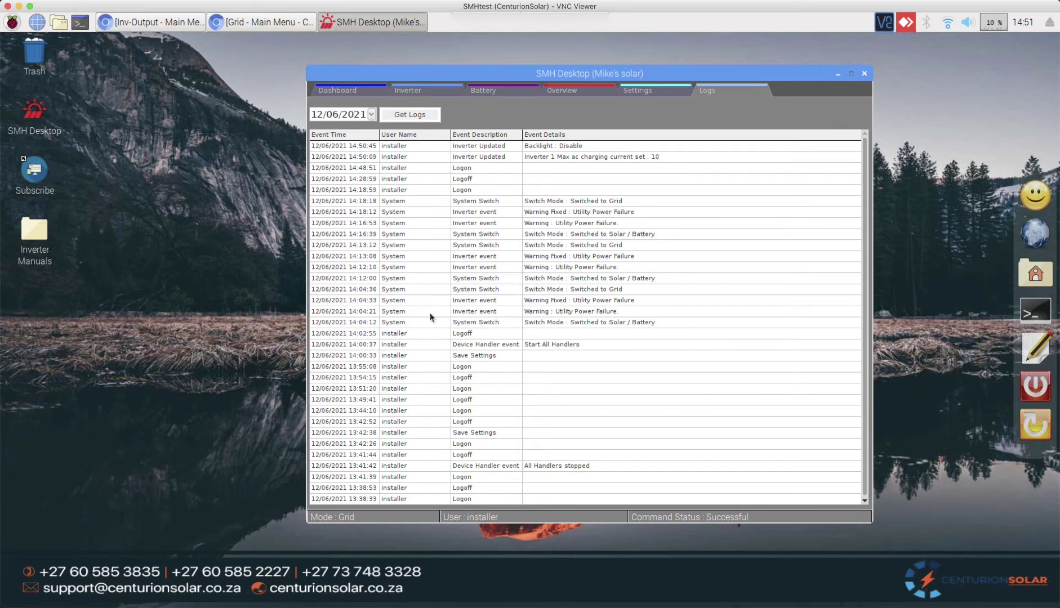
Step: In User Management, give the client user a new password, confirm the update, and close
left_click(665, 89)
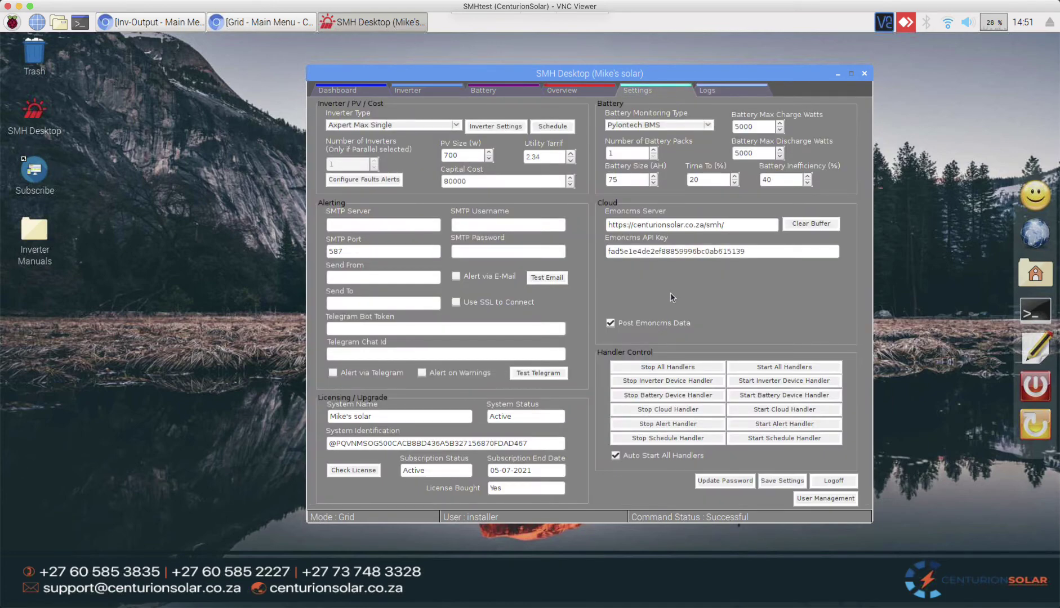
left_click(823, 499)
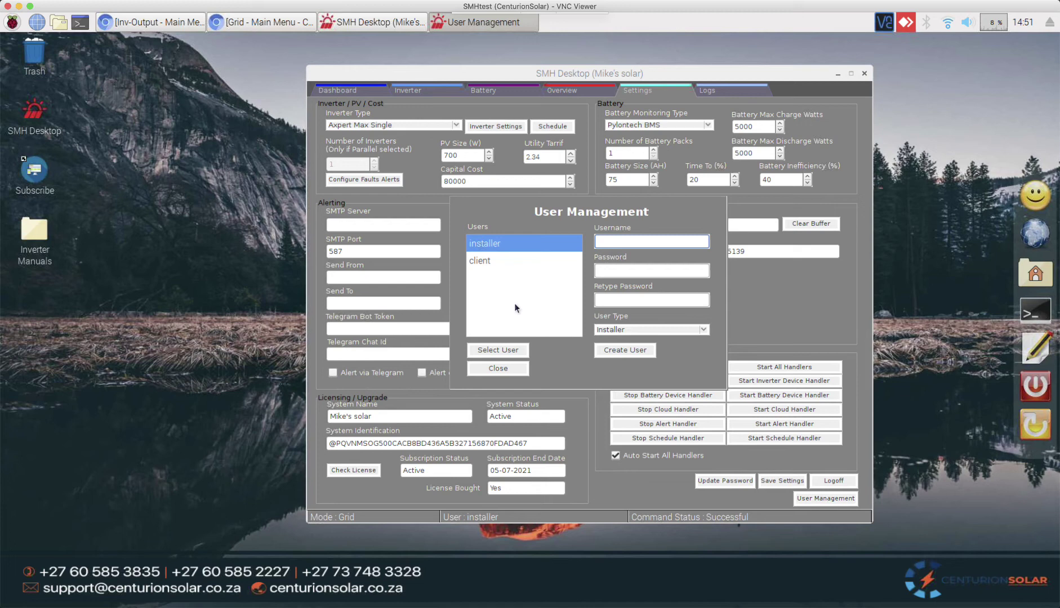
left_click(476, 261)
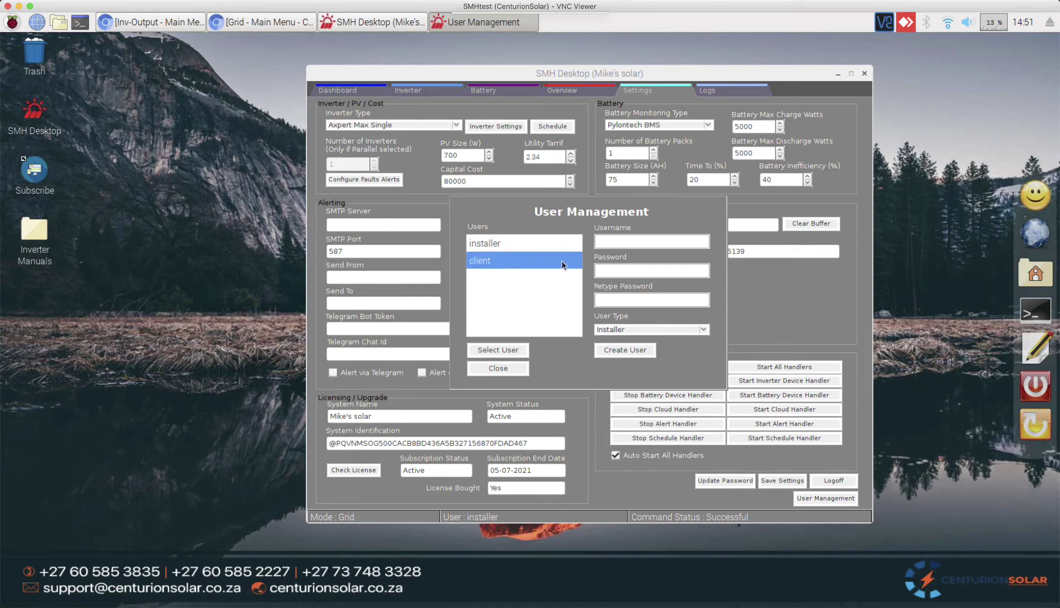
left_click(521, 351)
left_click(609, 271)
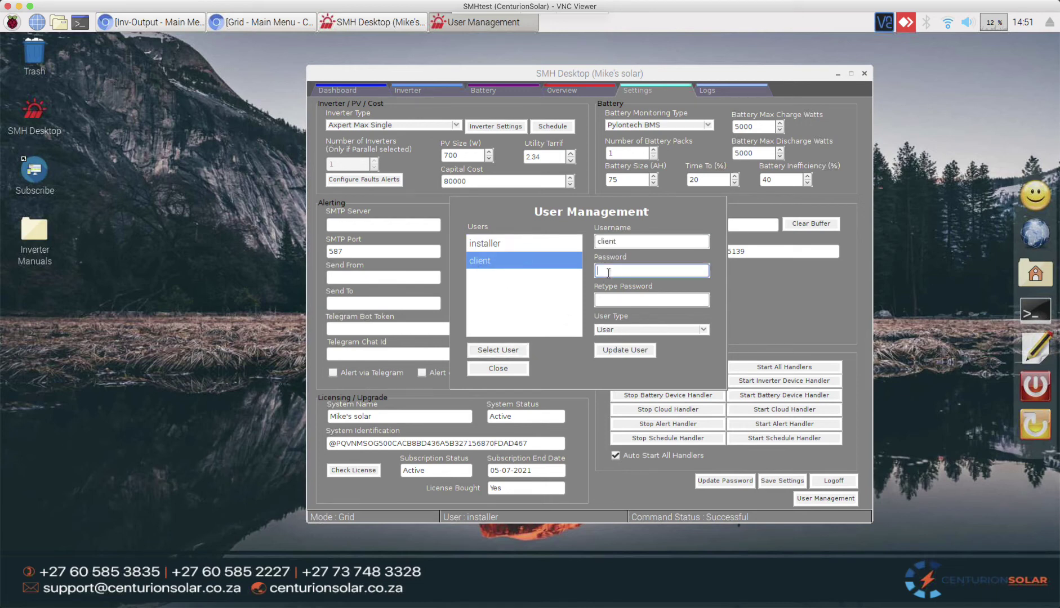
type("client")
key("Tab")
type("cl")
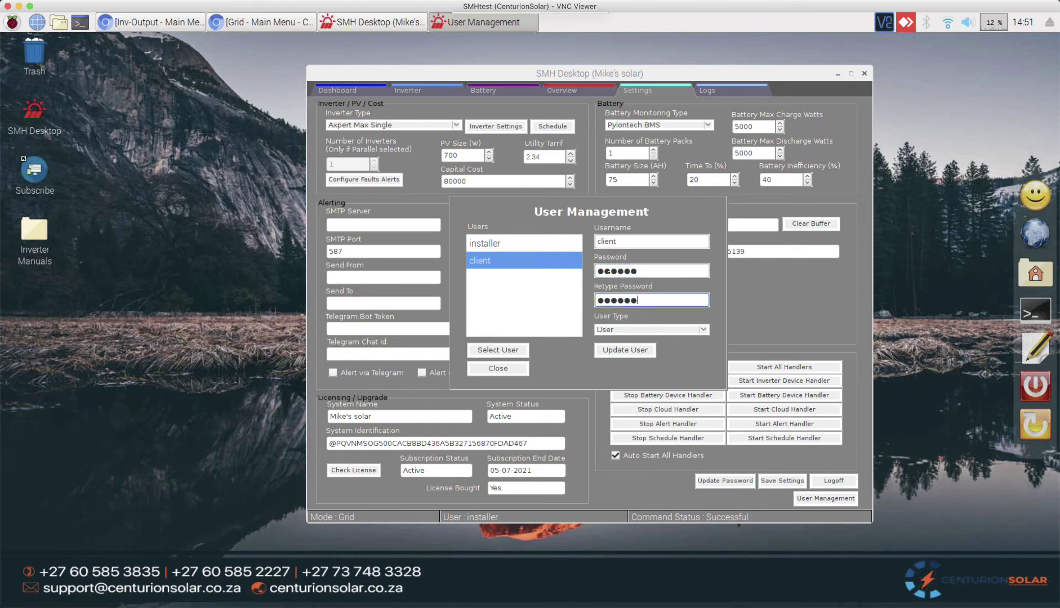
left_click(635, 349)
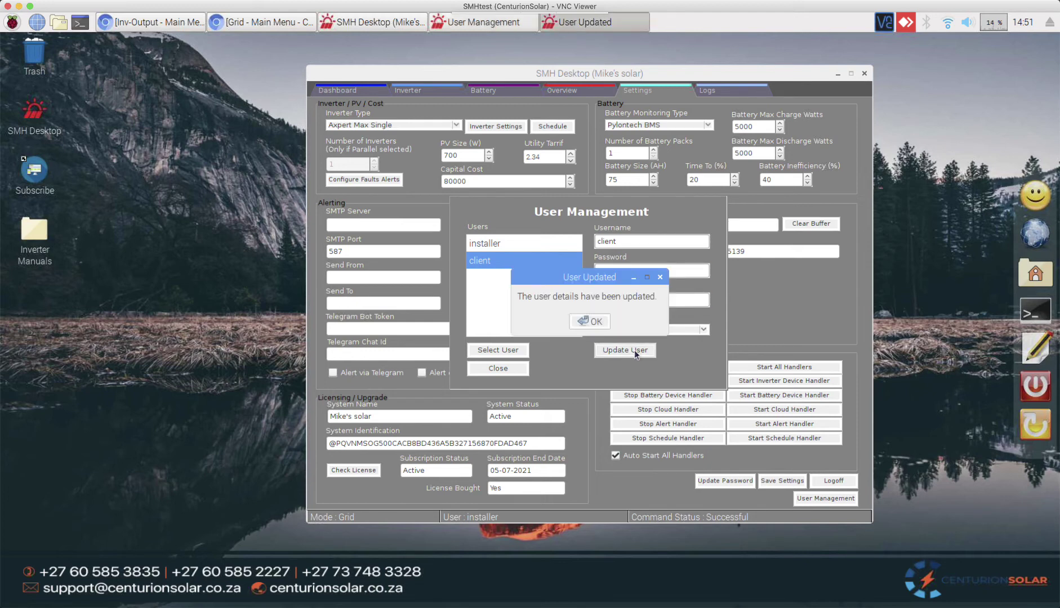
left_click(589, 321)
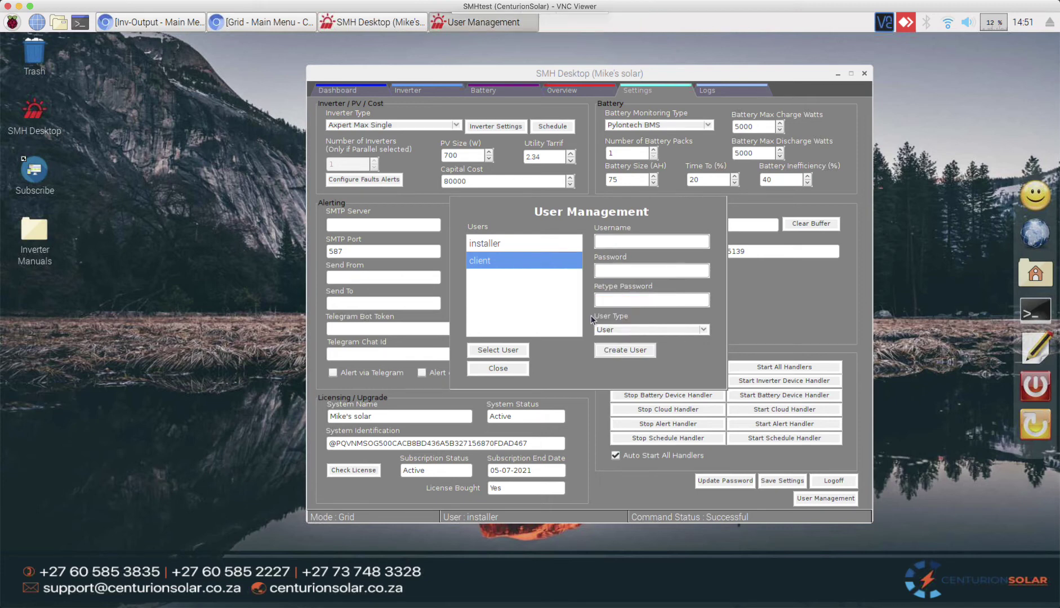
left_click(510, 370)
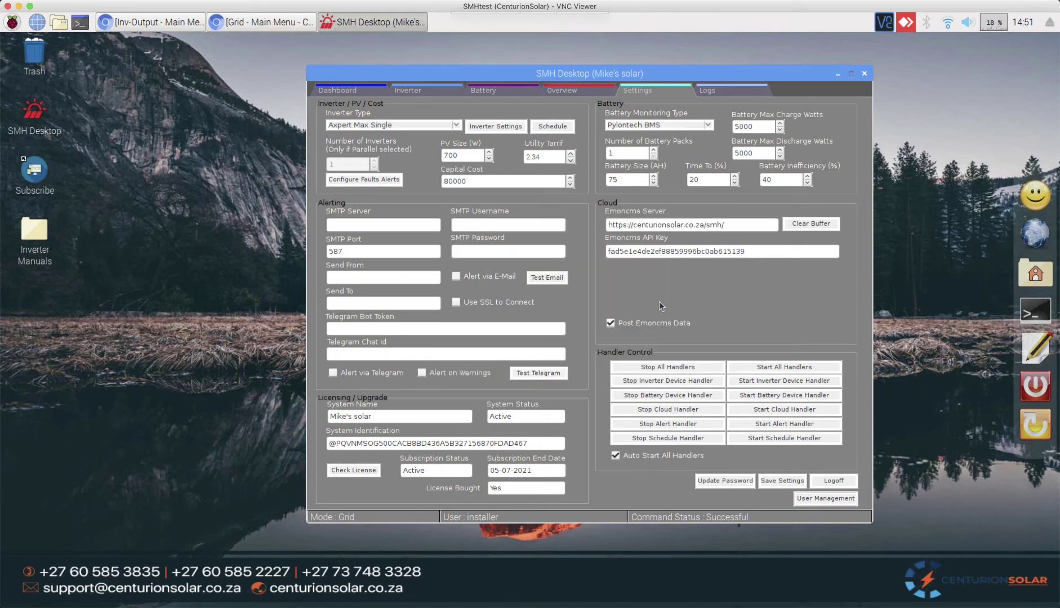
Step: Log the installer off and log back on as client with the new password
left_click(833, 480)
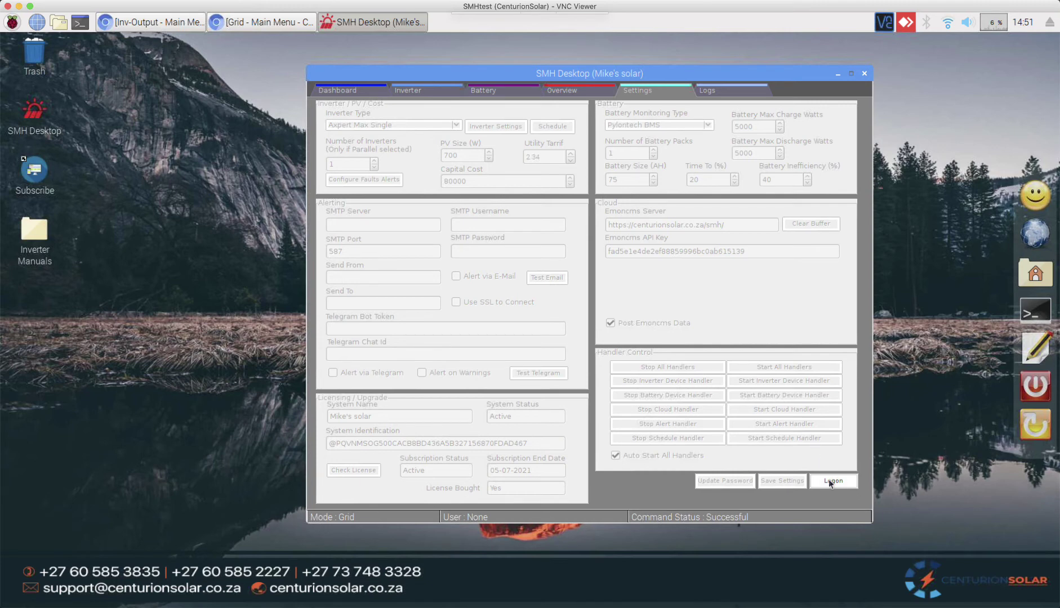
left_click(828, 480)
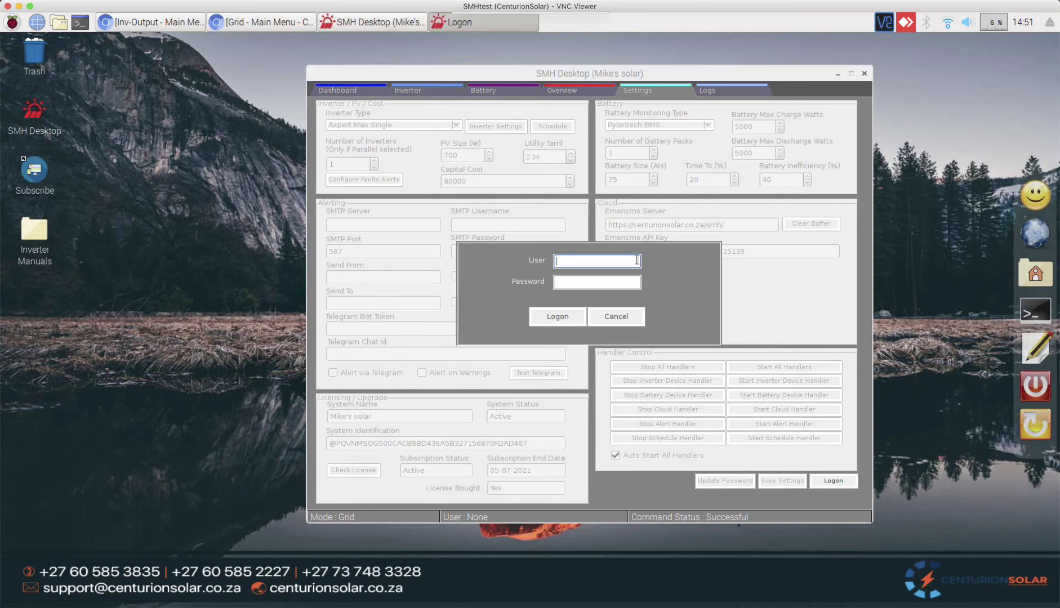
type("client")
key("Tab")
type("•••••••")
key("ctrl+a")
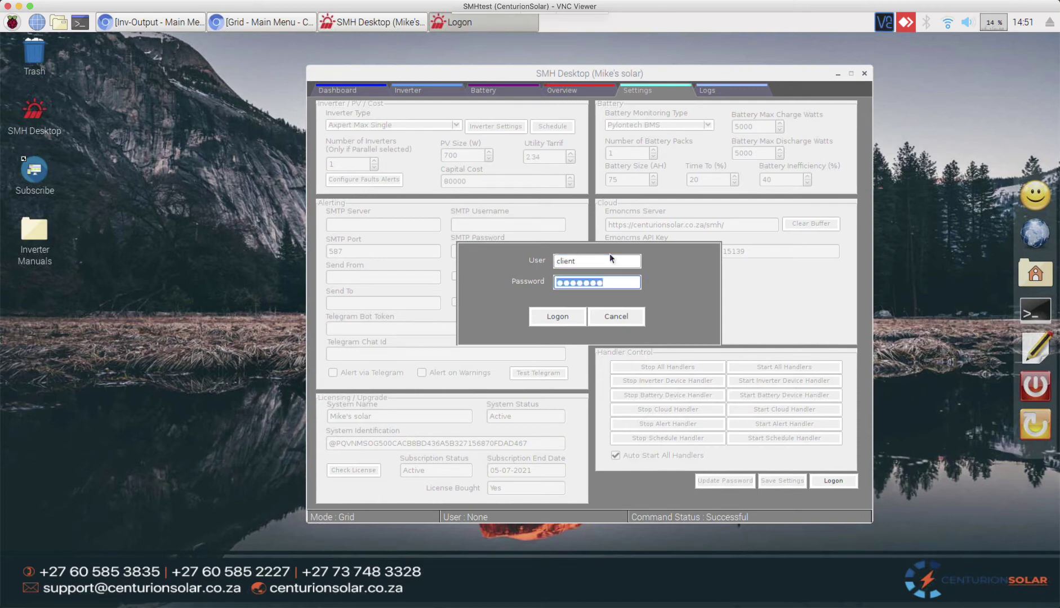
type("•••••••")
left_click(552, 315)
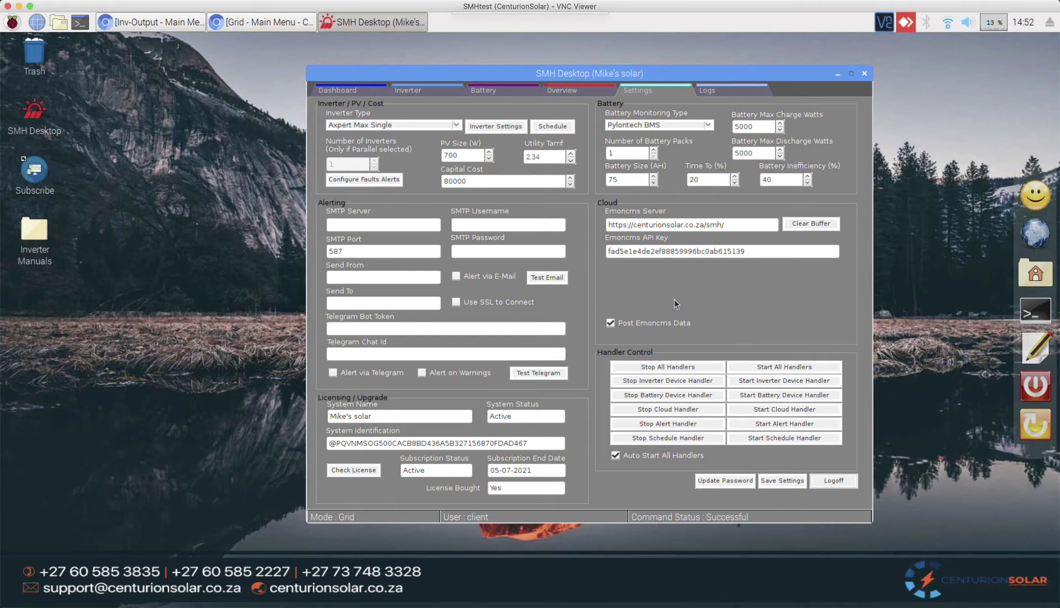
left_click(370, 180)
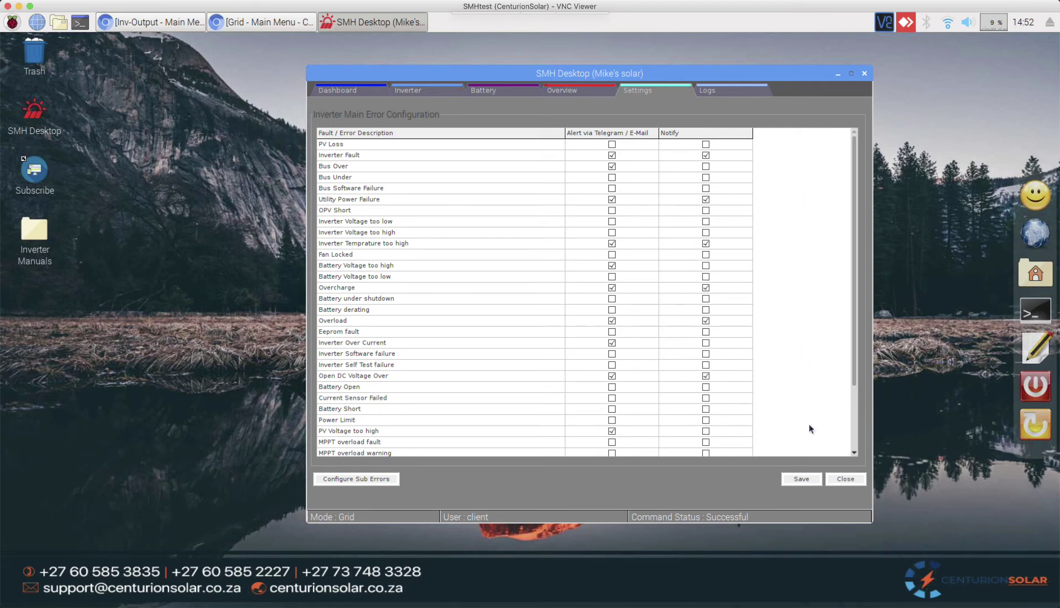
left_click(845, 480)
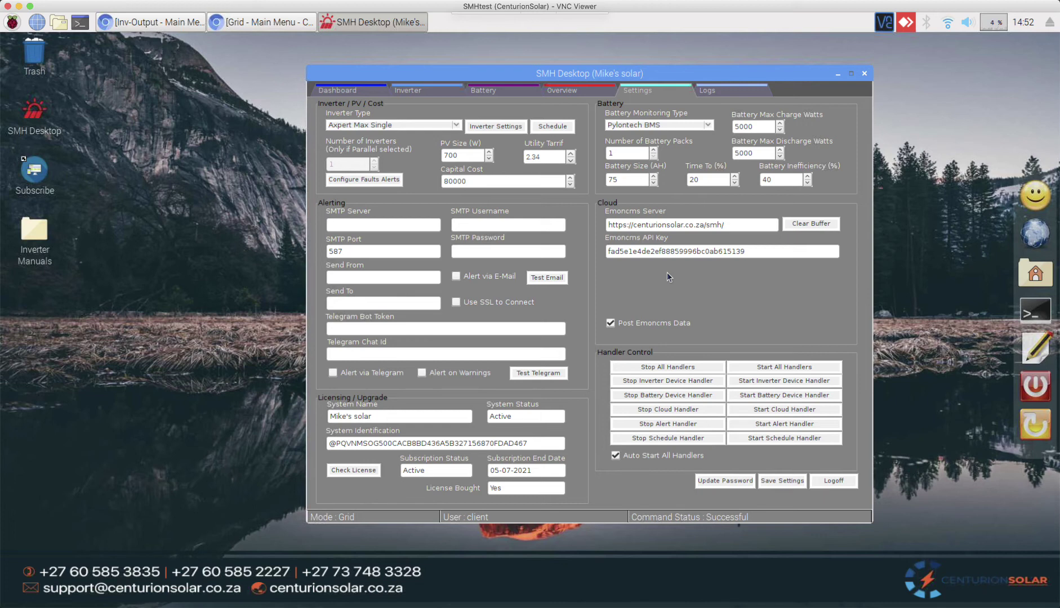
Step: In the inverter's Max Settings, re-enable the backlight and apply it
left_click(493, 126)
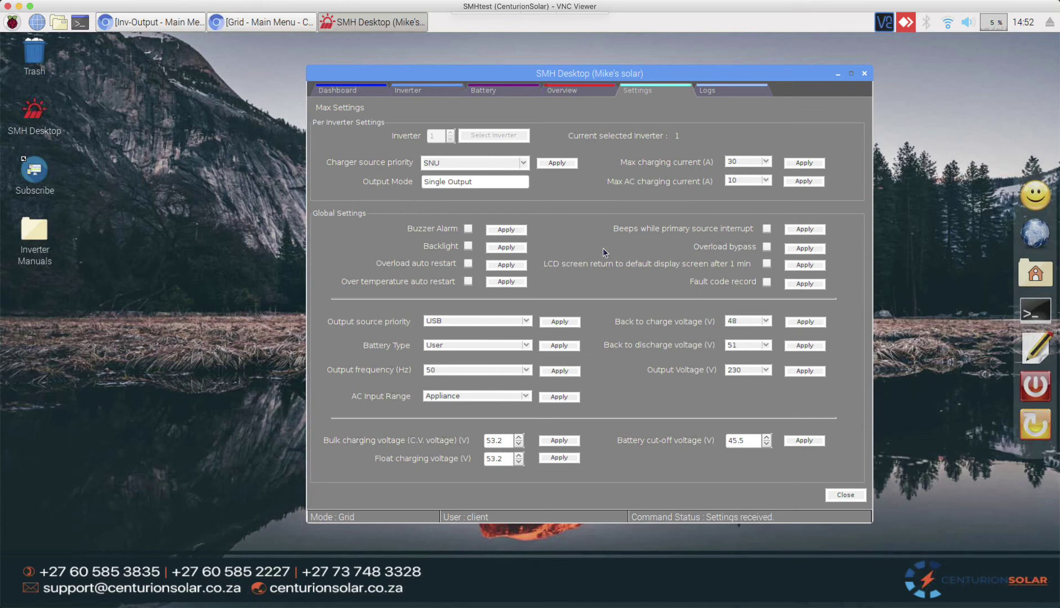
left_click(468, 247)
left_click(505, 248)
Step: Check that the newest event log entry reads 'Backlight : Enable', keeping today's date
left_click(712, 93)
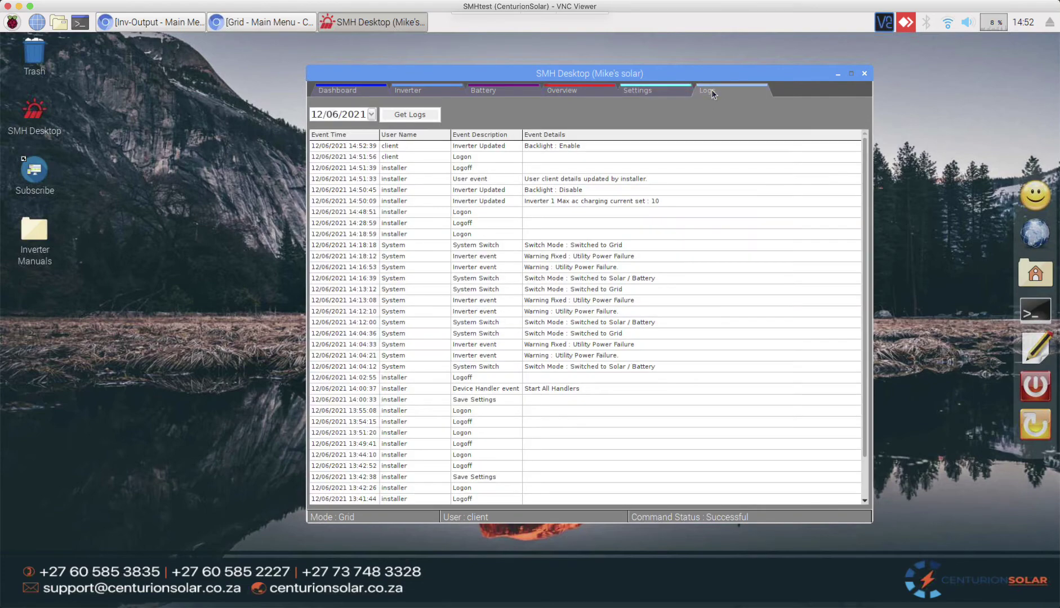
left_click(407, 146)
left_click(488, 147)
left_click(546, 146)
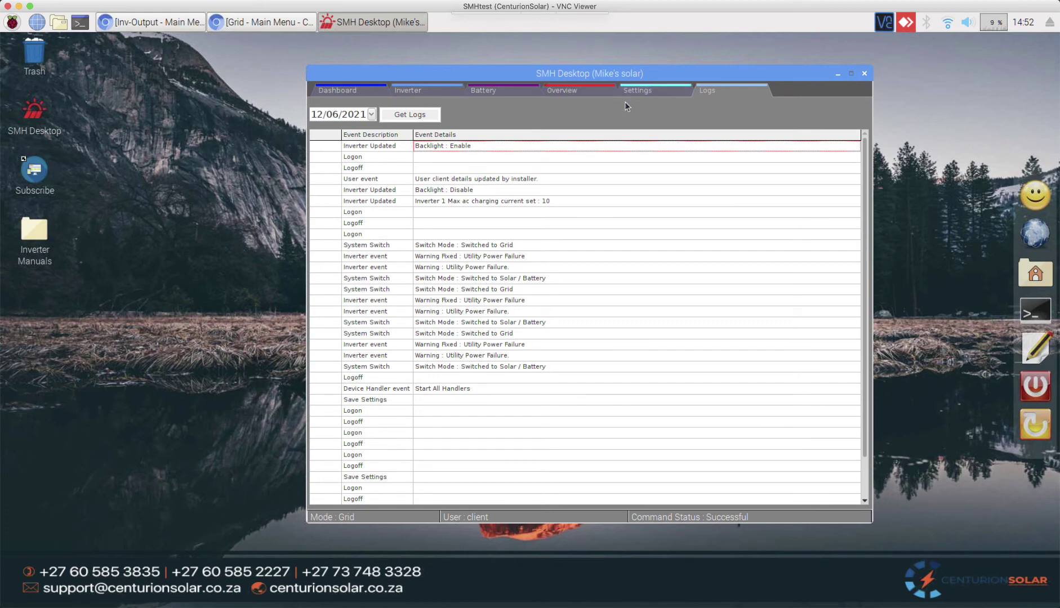
key("Home")
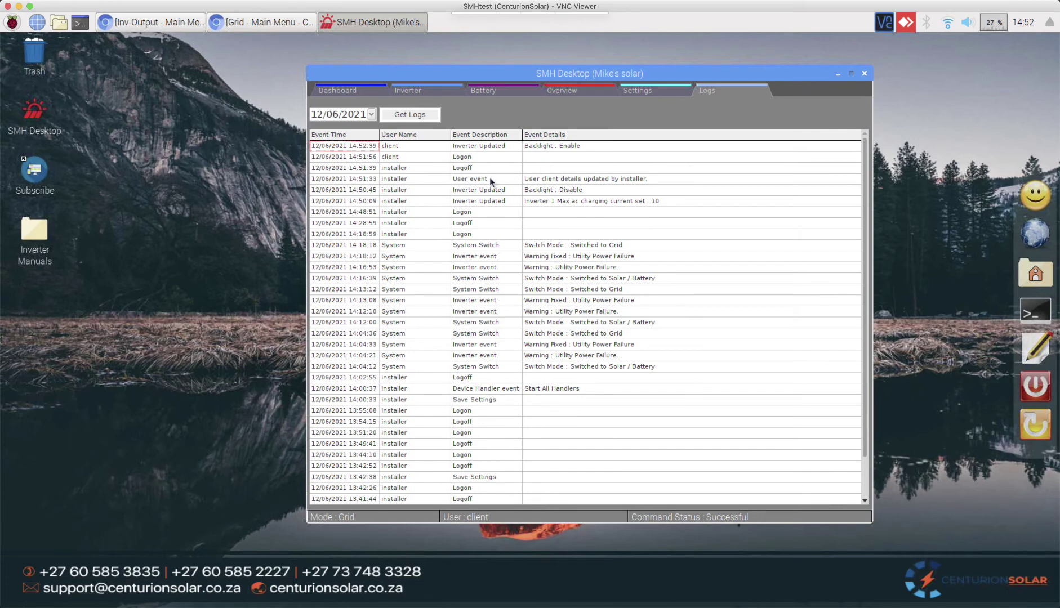
left_click(372, 117)
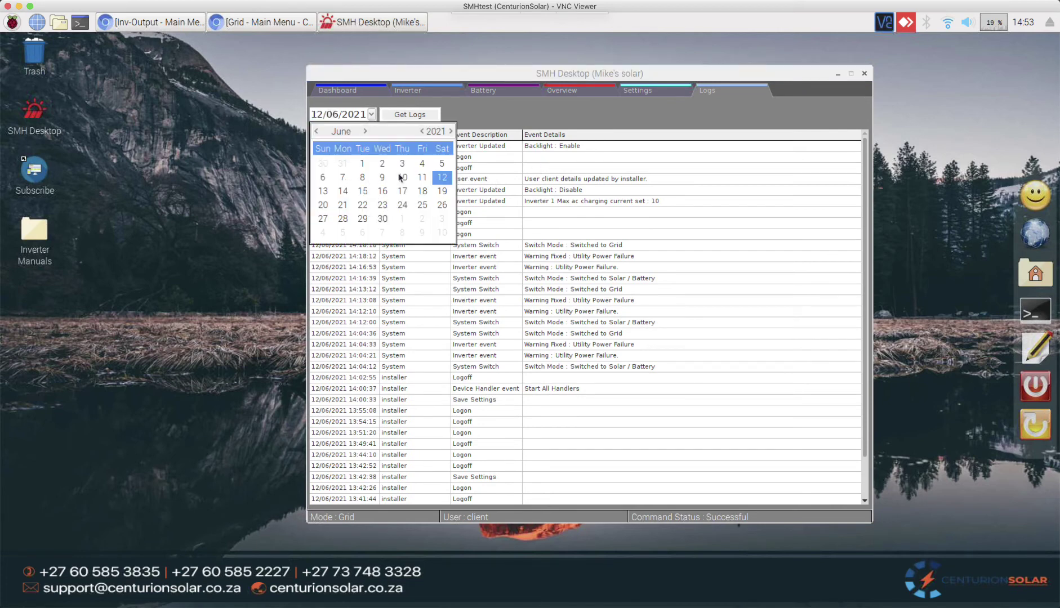
left_click(489, 111)
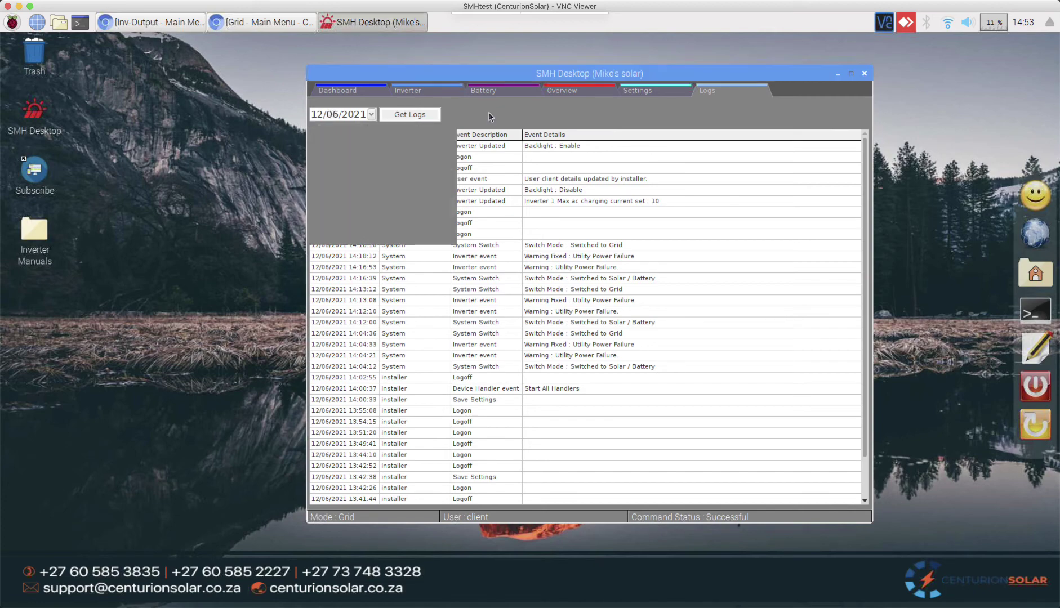
Step: Return to Settings and focus the empty Telegram Bot Token field
left_click(648, 90)
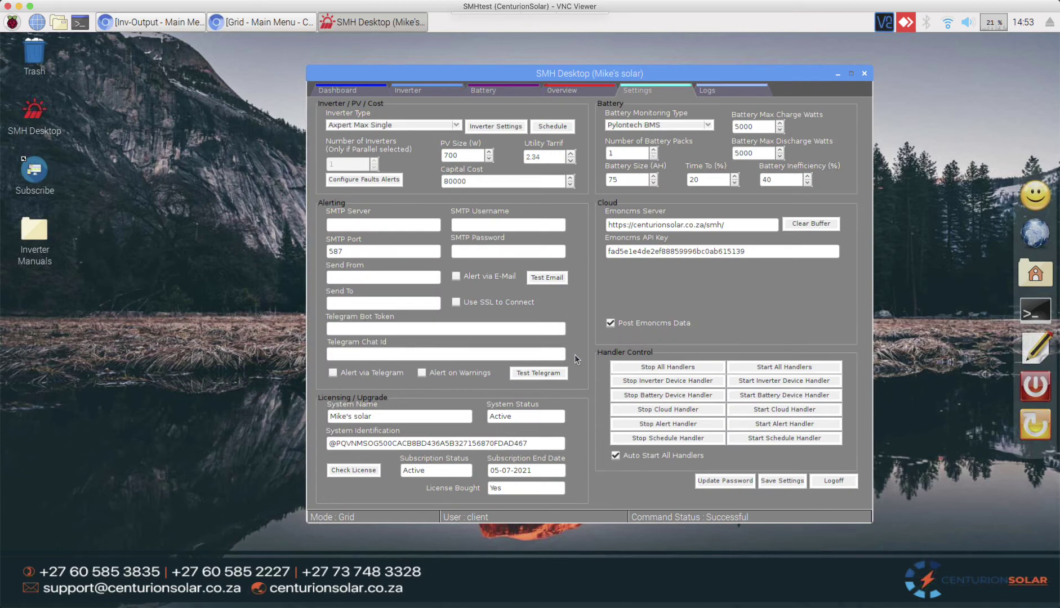
left_click(493, 327)
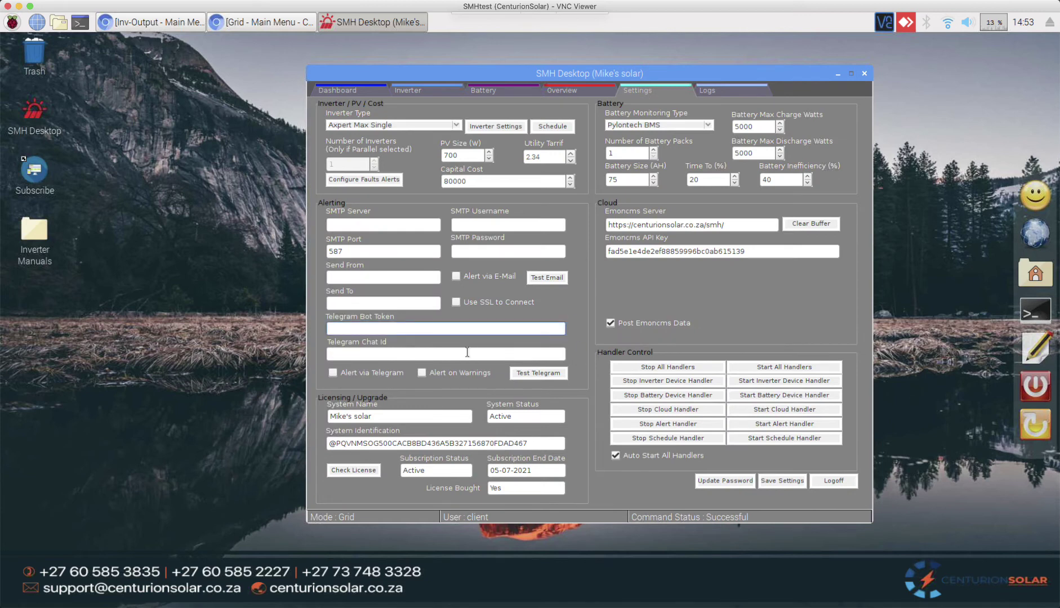
left_click(467, 352)
left_click(483, 329)
Step: In Telegram, start a new group and add CenturionSolar, found by search, as its first member
key("super+Tab")
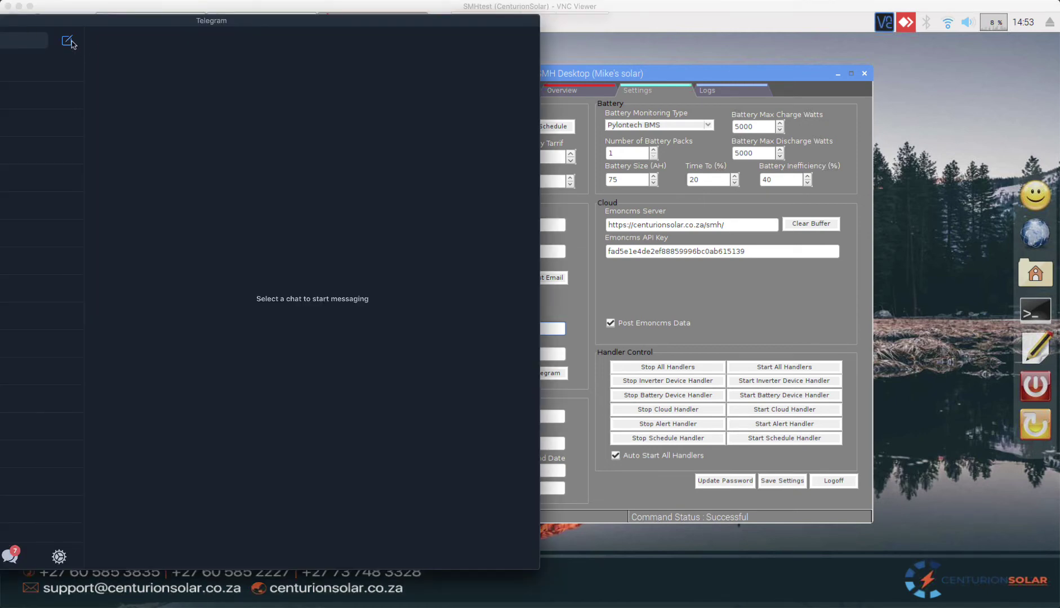
left_click(66, 41)
left_click(43, 68)
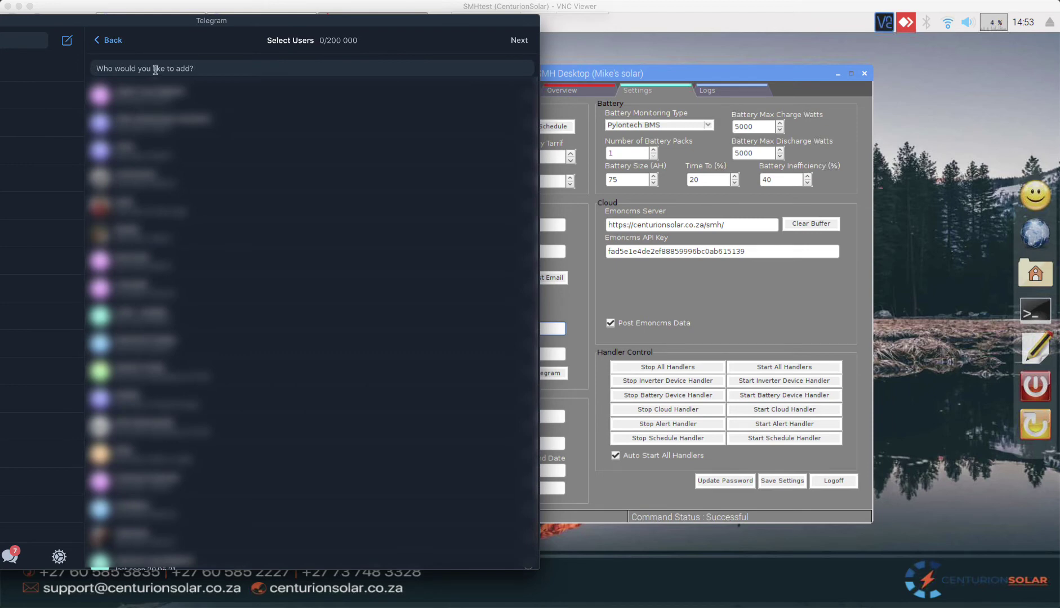
type("cen")
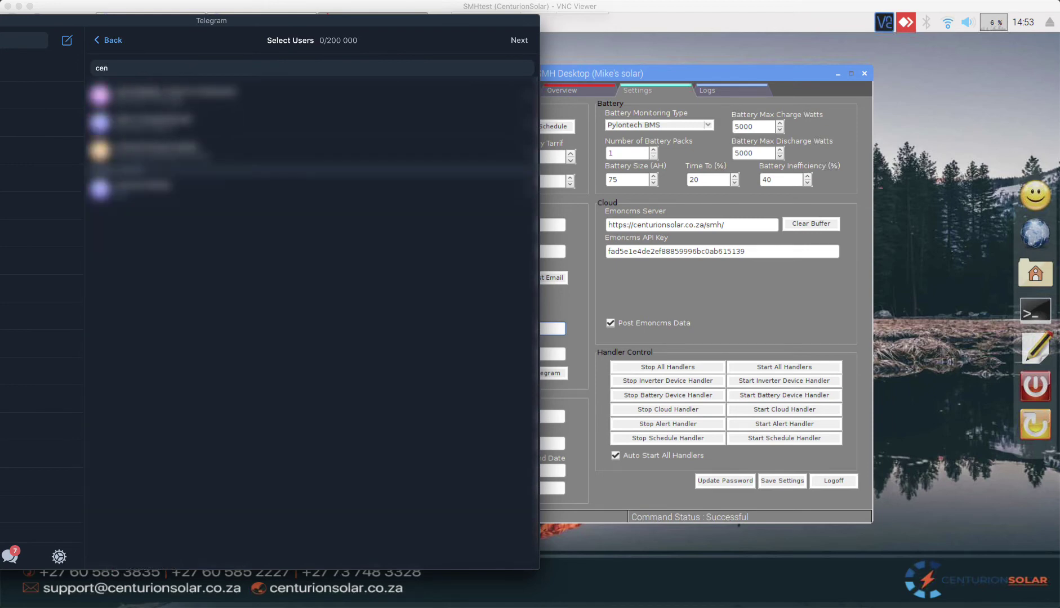
type("tur")
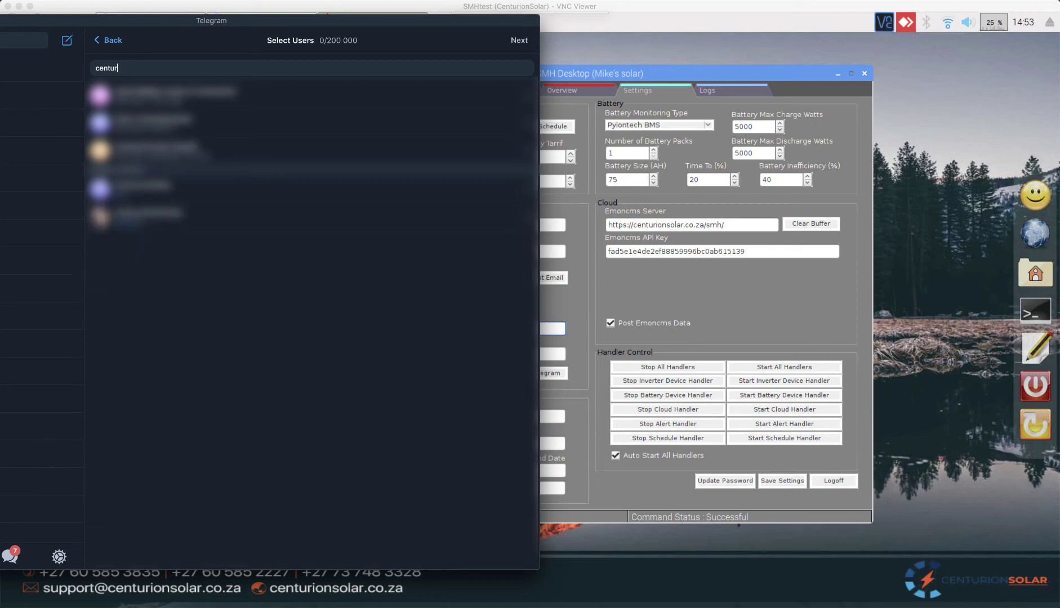
type("ion")
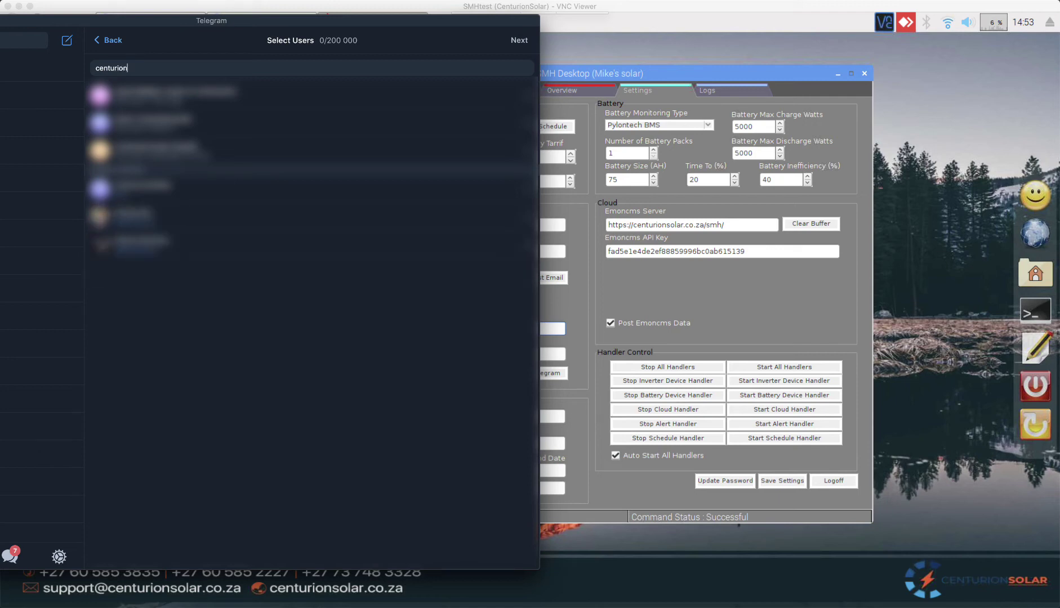
type("Solarb")
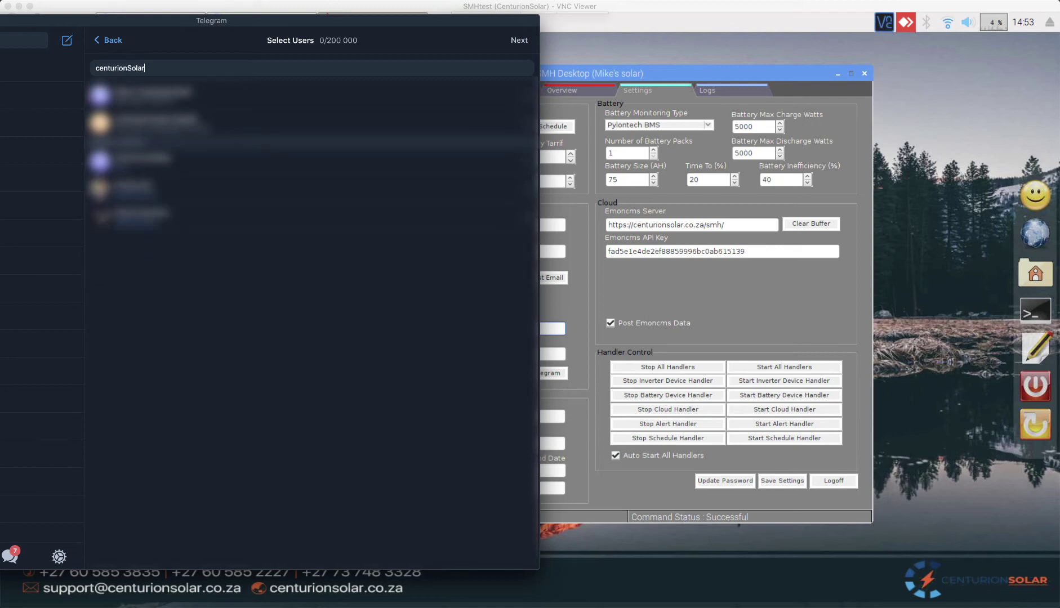
left_click(176, 107)
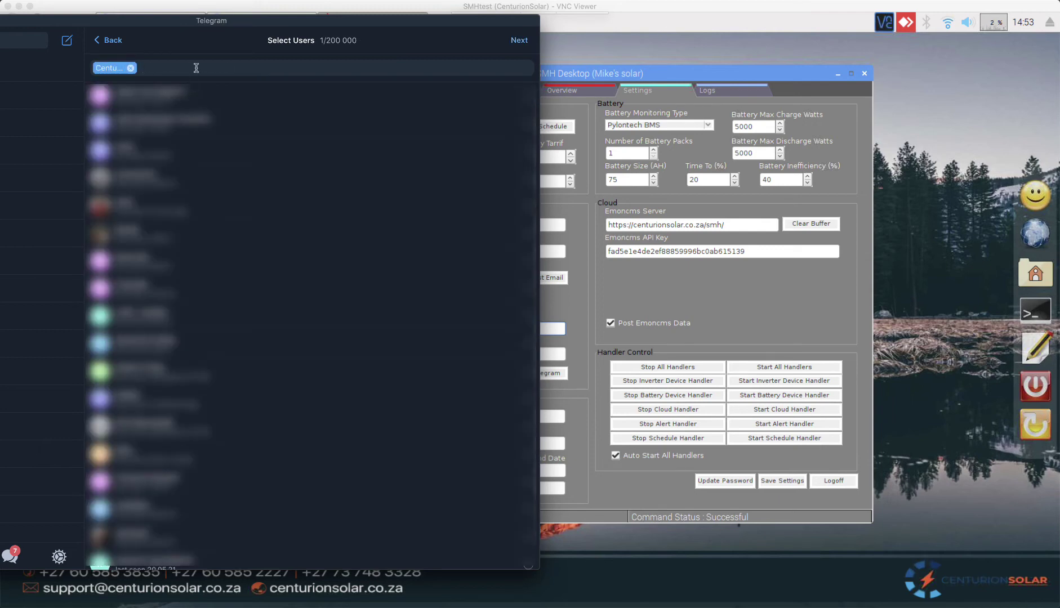
Step: Create the group named 'Mike' and send the pasted bot token as its first message
left_click(518, 40)
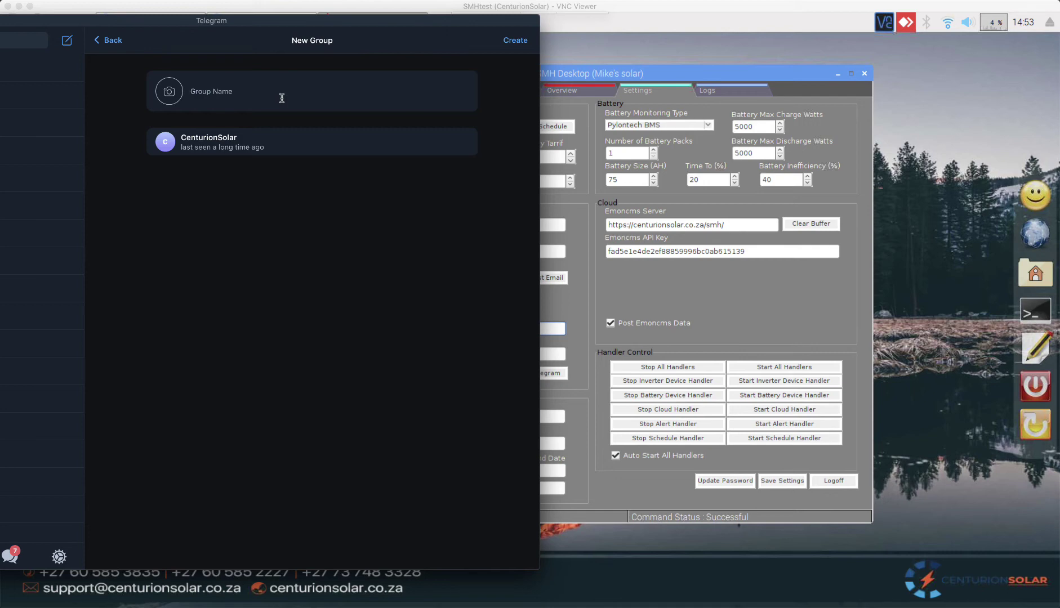
type("Mike")
left_click(516, 42)
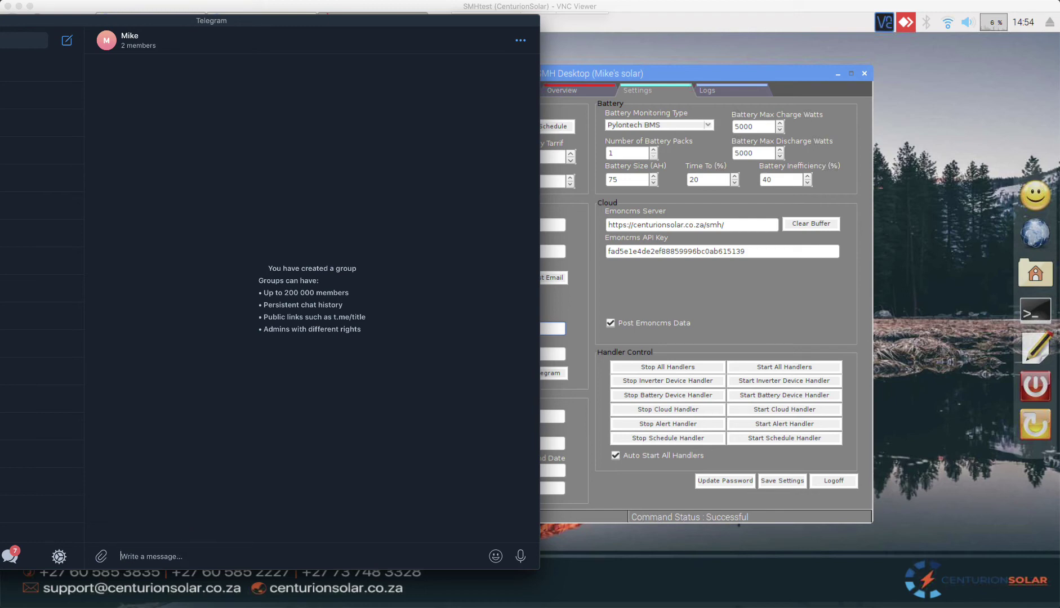
key("super+v")
key("Return")
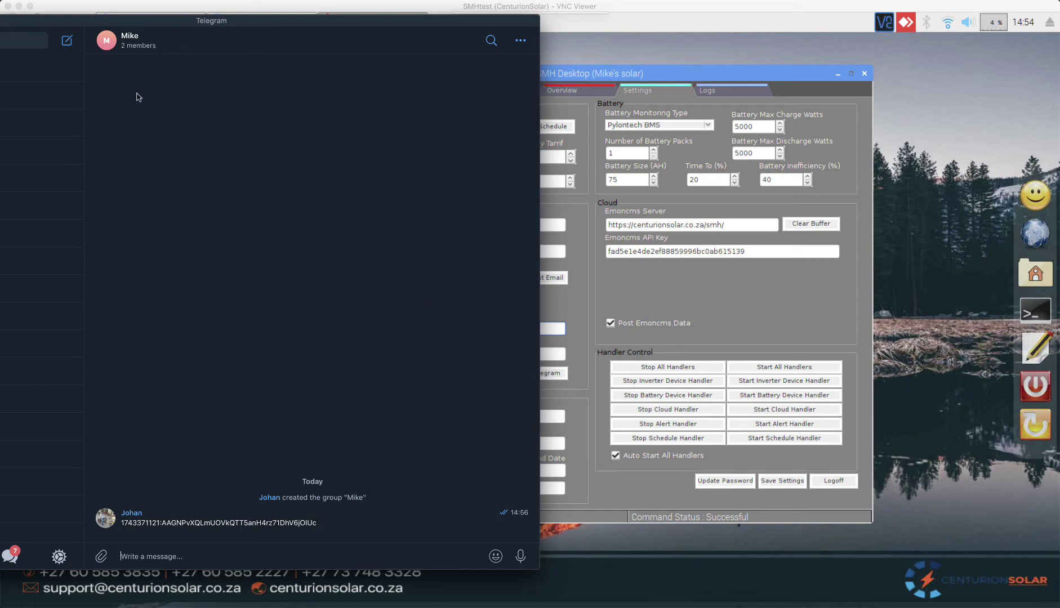
Step: Add RawDataBot to the Mike group via its info panel, then return to the chat
left_click(273, 44)
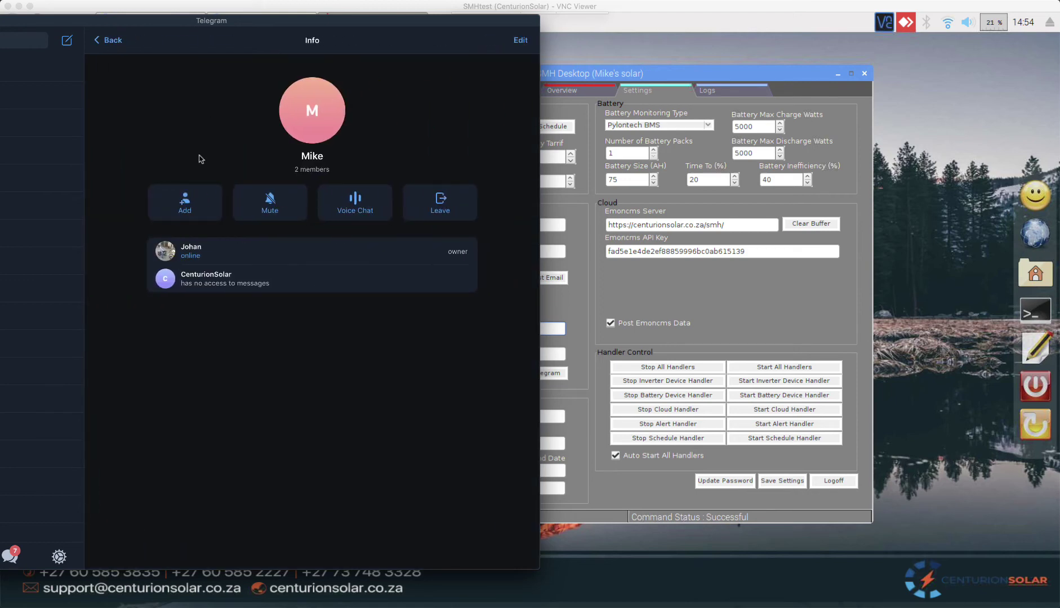
left_click(190, 201)
type("raw")
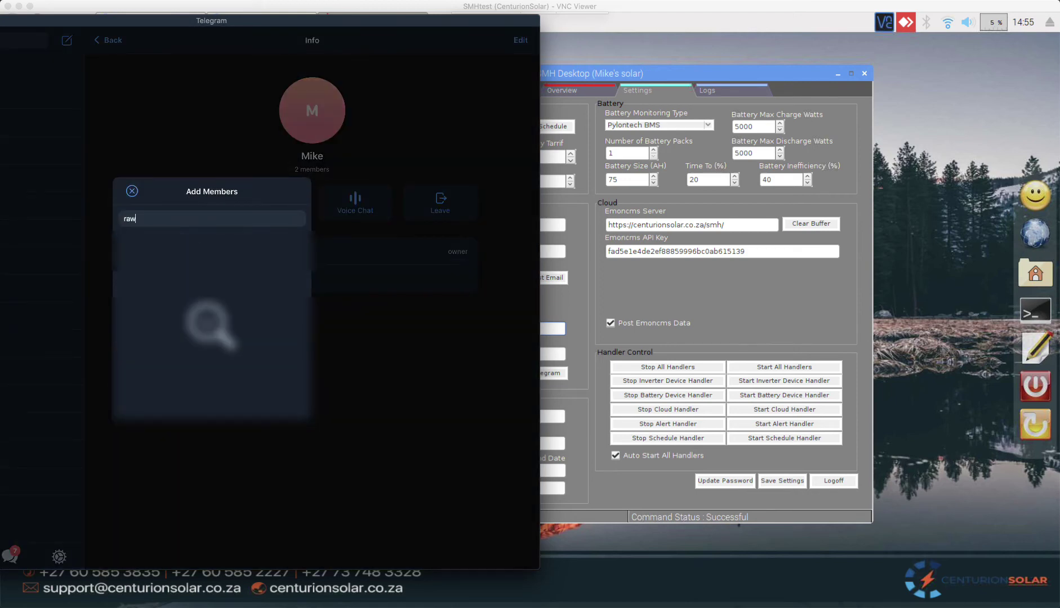
type("databot")
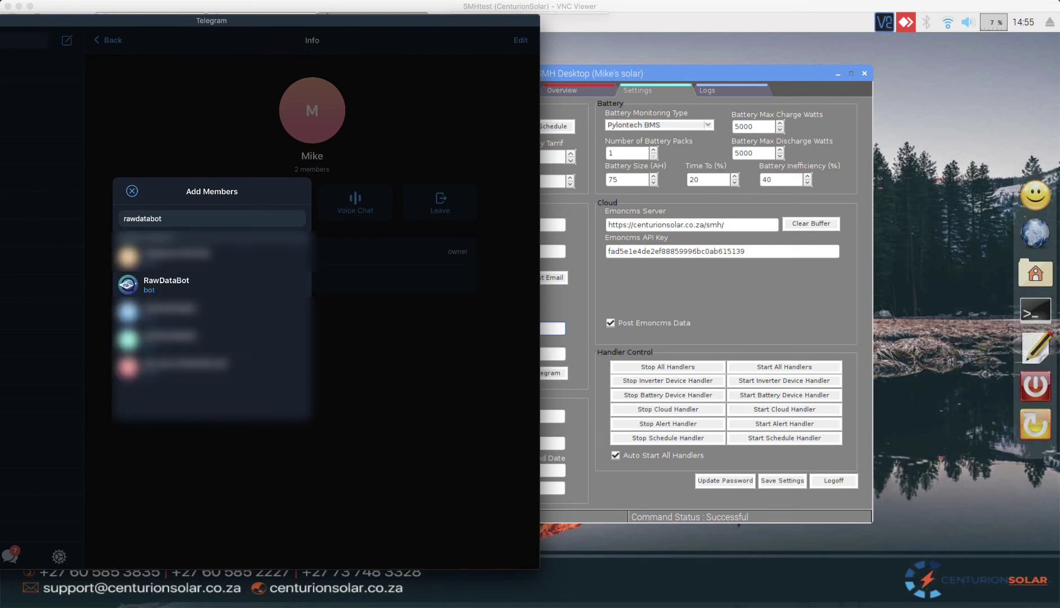
left_click(157, 285)
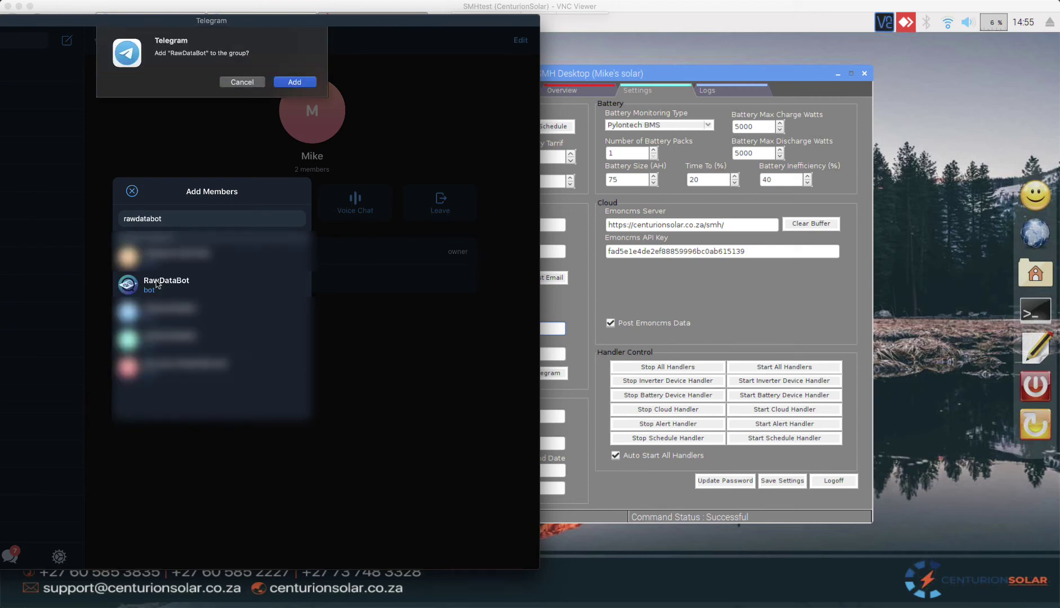
left_click(295, 83)
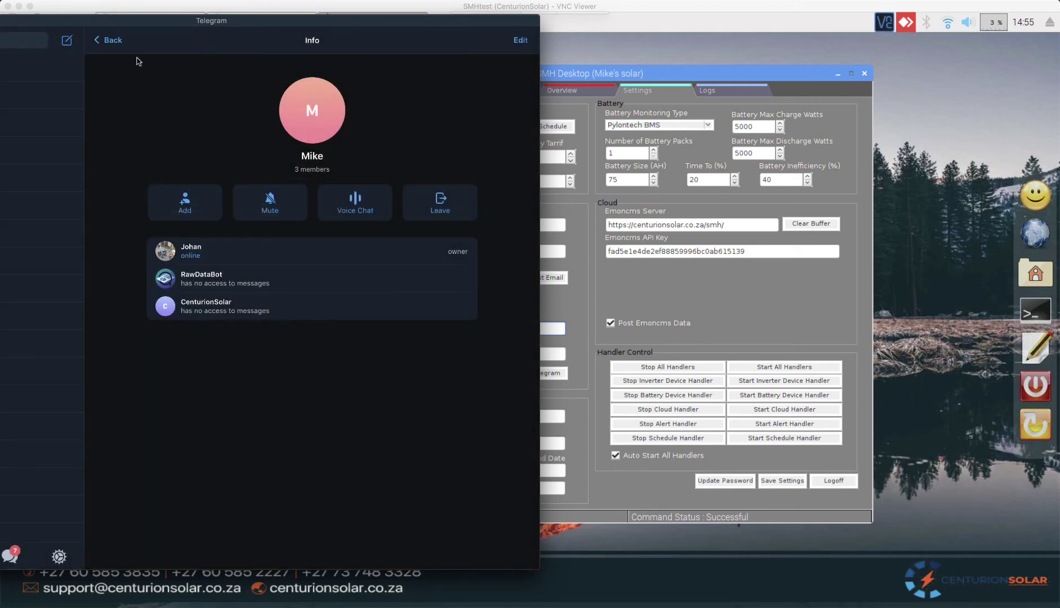
left_click(111, 41)
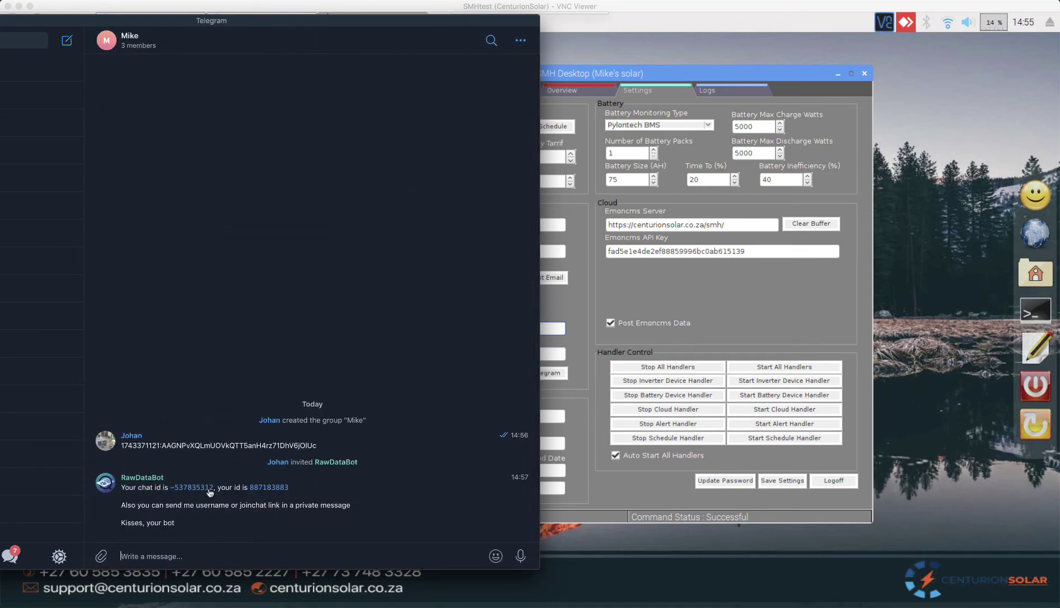
Step: Paste the group's bot token into SMH's Telegram Bot Token field, then select RawDataBot's chat id
left_click_drag(318, 446, 120, 448)
key("ctrl+c")
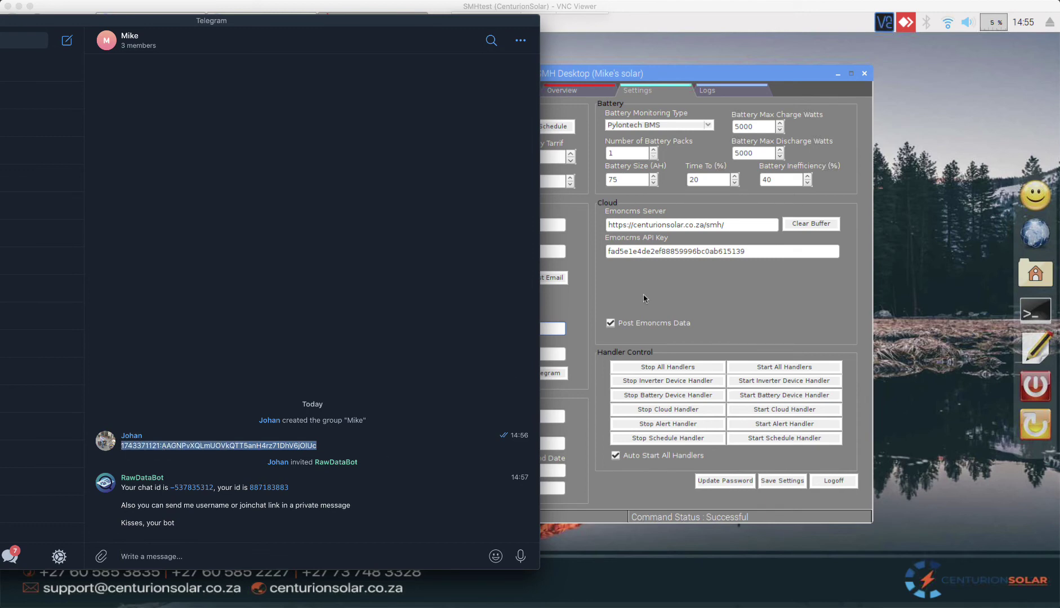
left_click(643, 295)
left_click(435, 330)
key("ctrl+v")
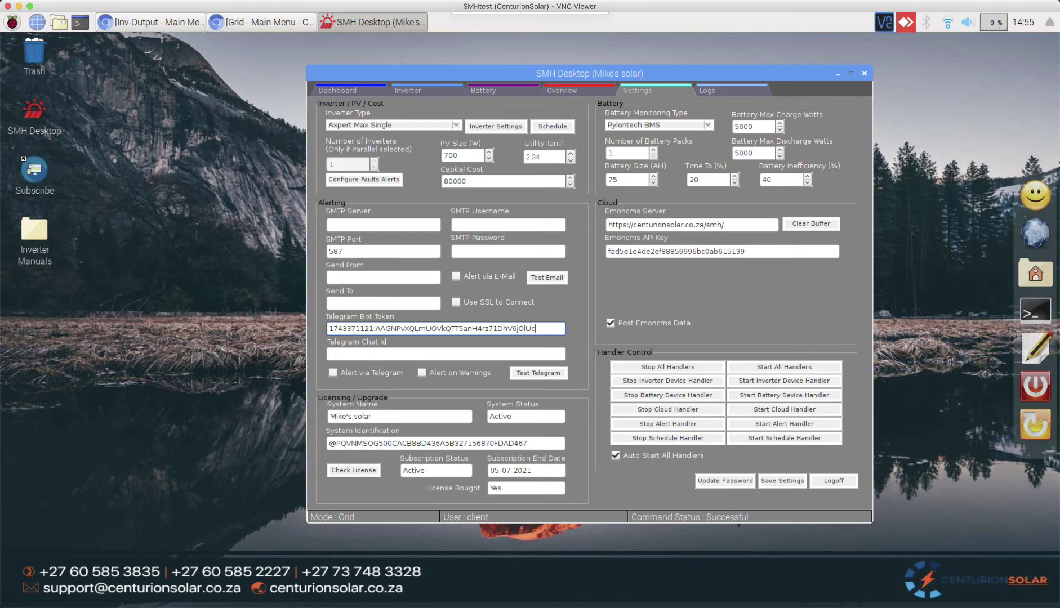
key("super+Tab")
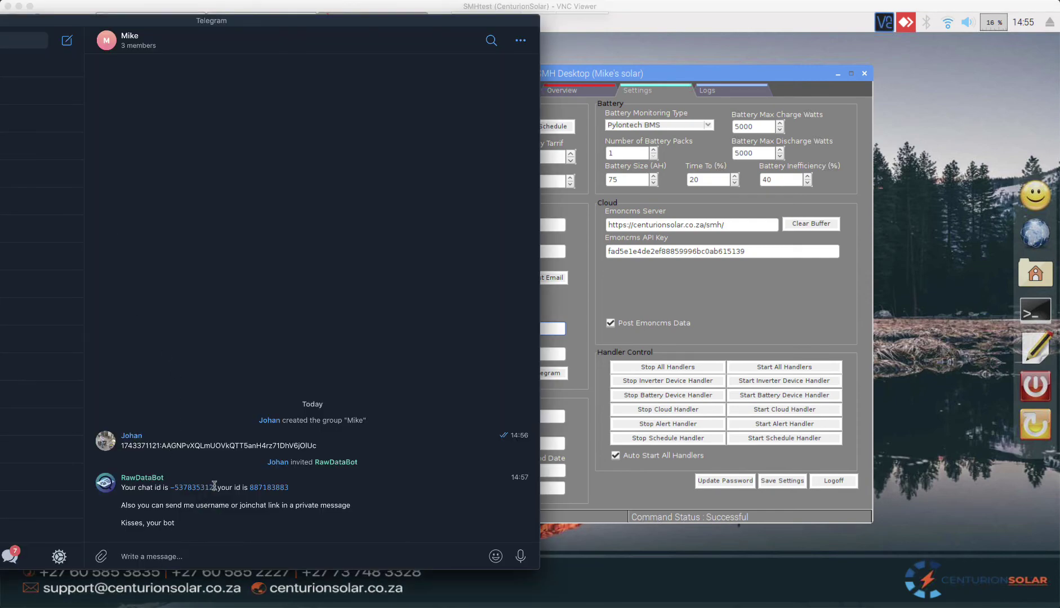
left_click_drag(213, 487, 169, 484)
key("super+c")
Step: Paste the group chat id into Telegram Chat Id, enable Alert via Telegram, and save settings
left_click(725, 300)
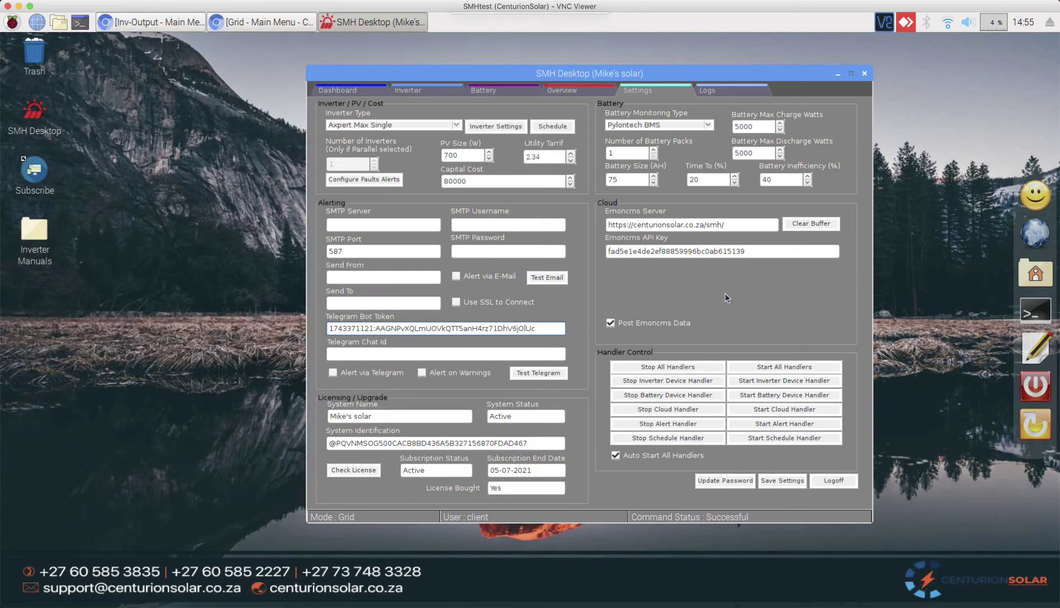
right_click(365, 355)
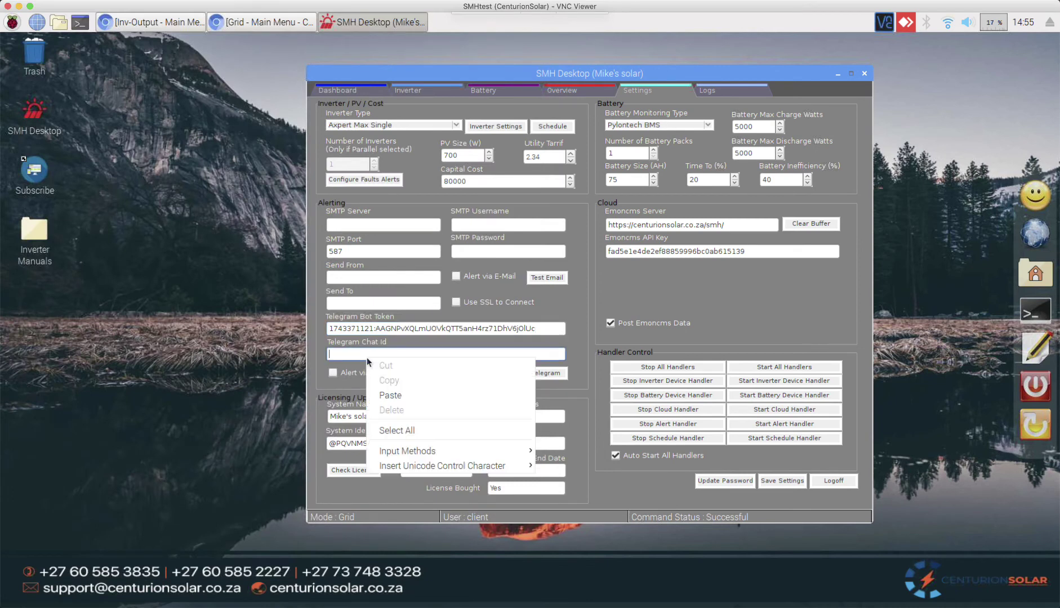
left_click(405, 397)
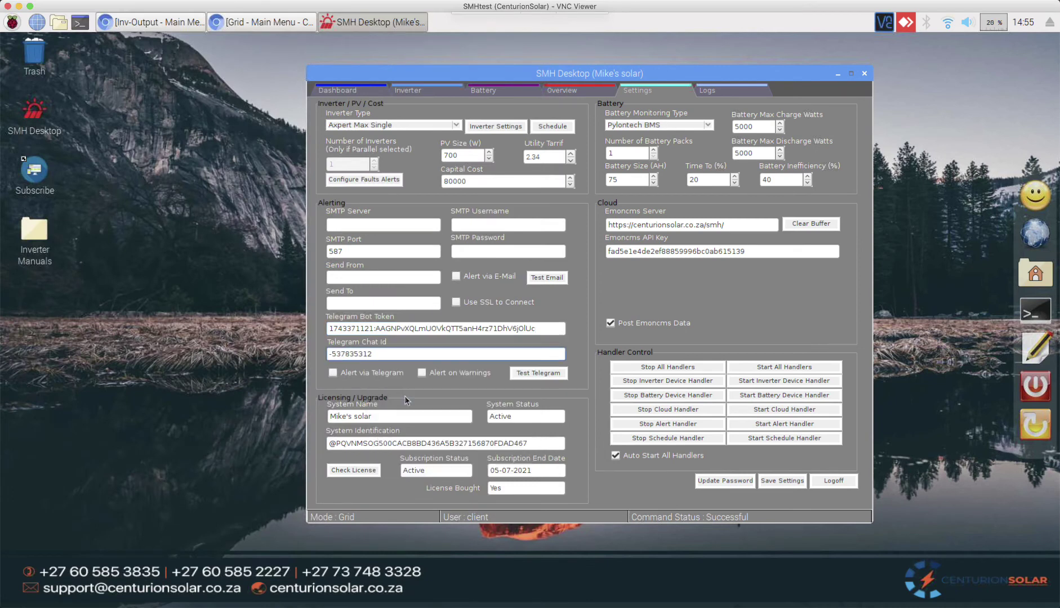
right_click(399, 353)
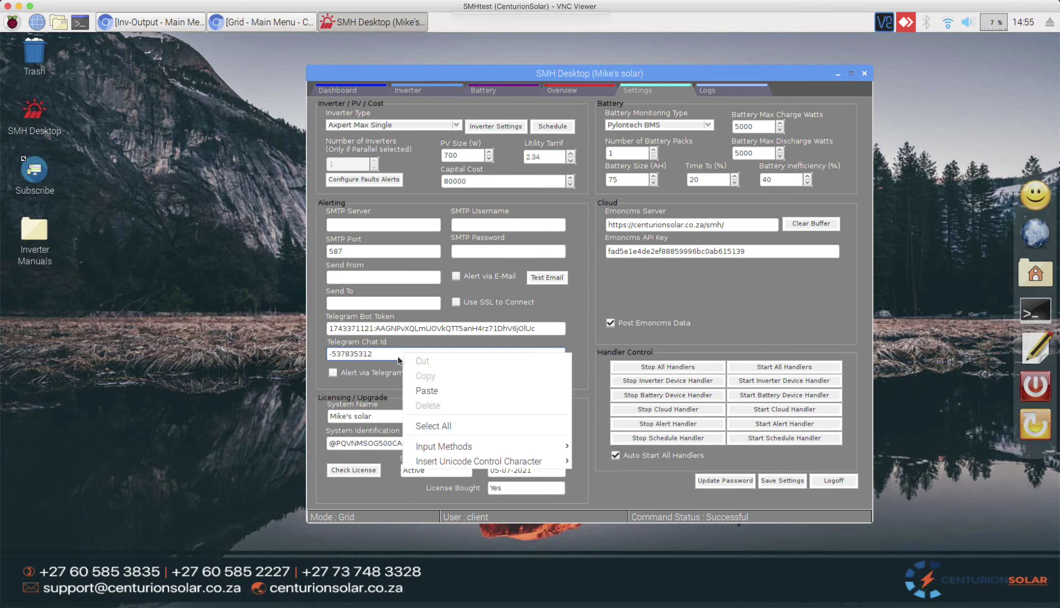
left_click(388, 355)
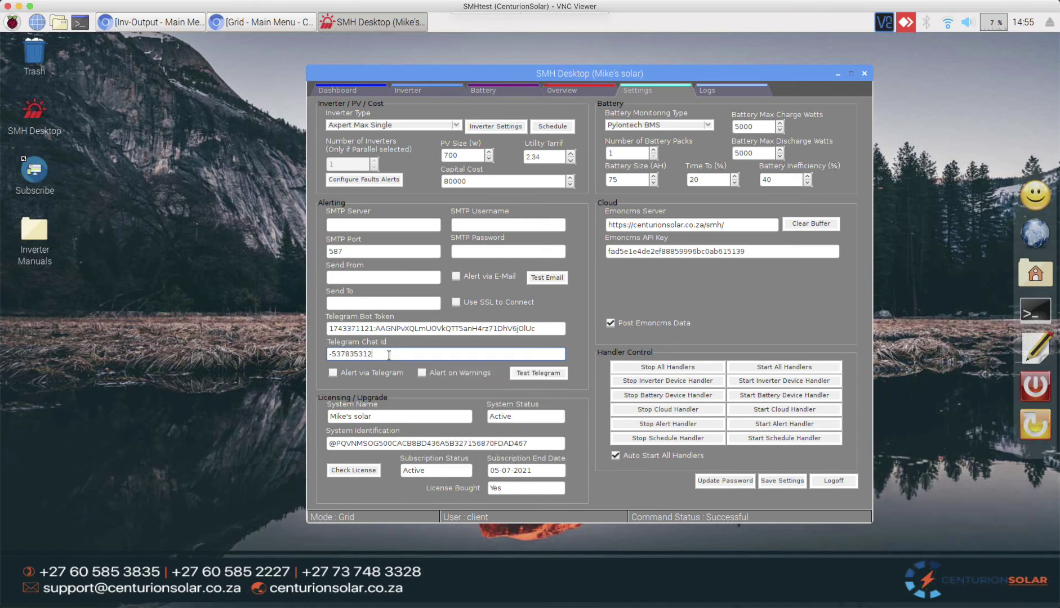
left_click(341, 373)
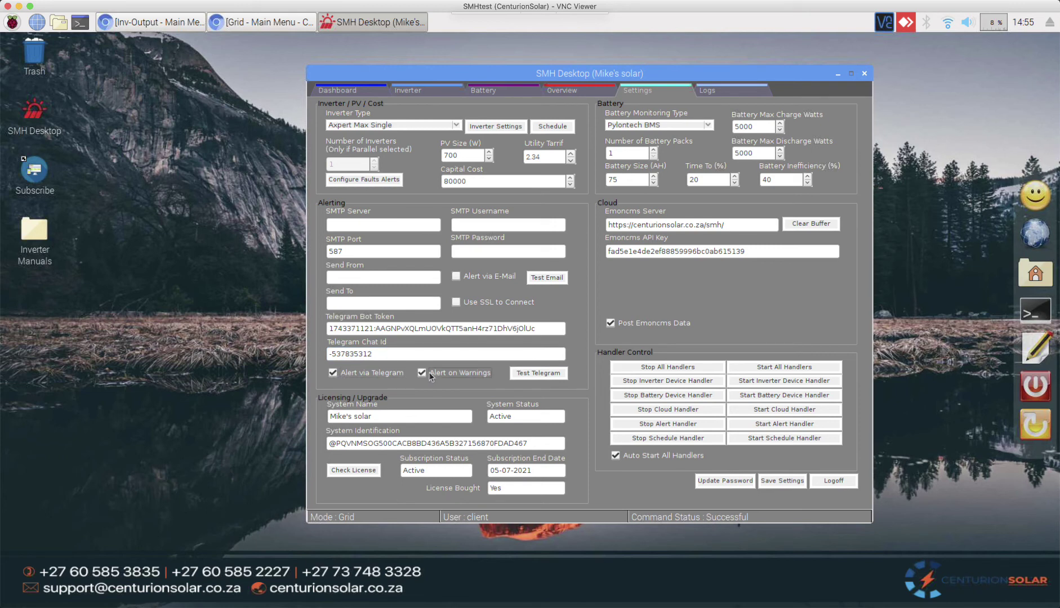
left_click(781, 481)
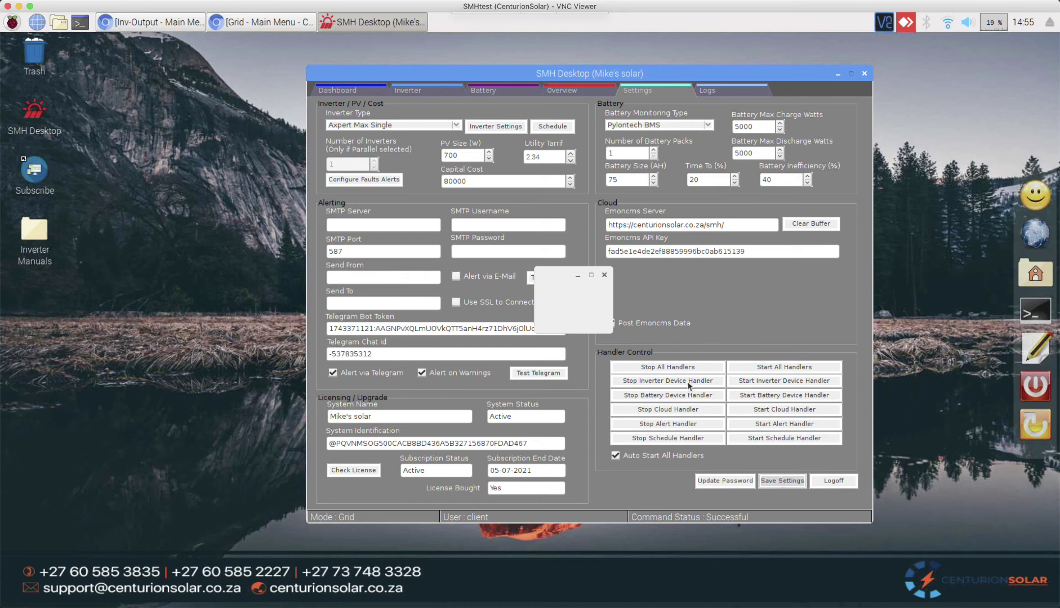
Step: Send a Telegram test message and confirm it arrived in the Mike group chat
left_click(607, 309)
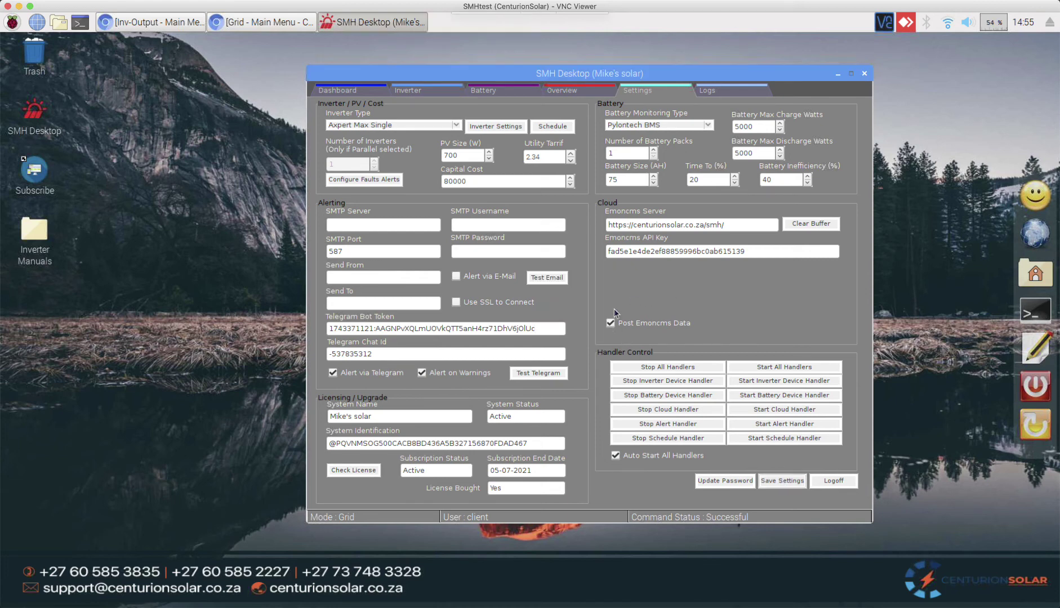
left_click(539, 374)
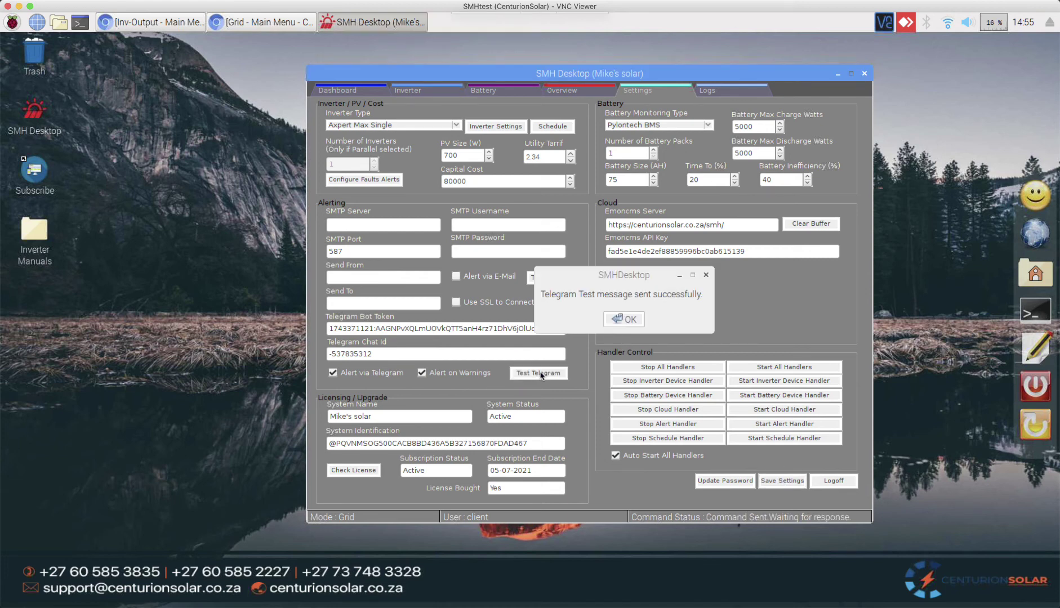
left_click(631, 318)
key("super+Tab")
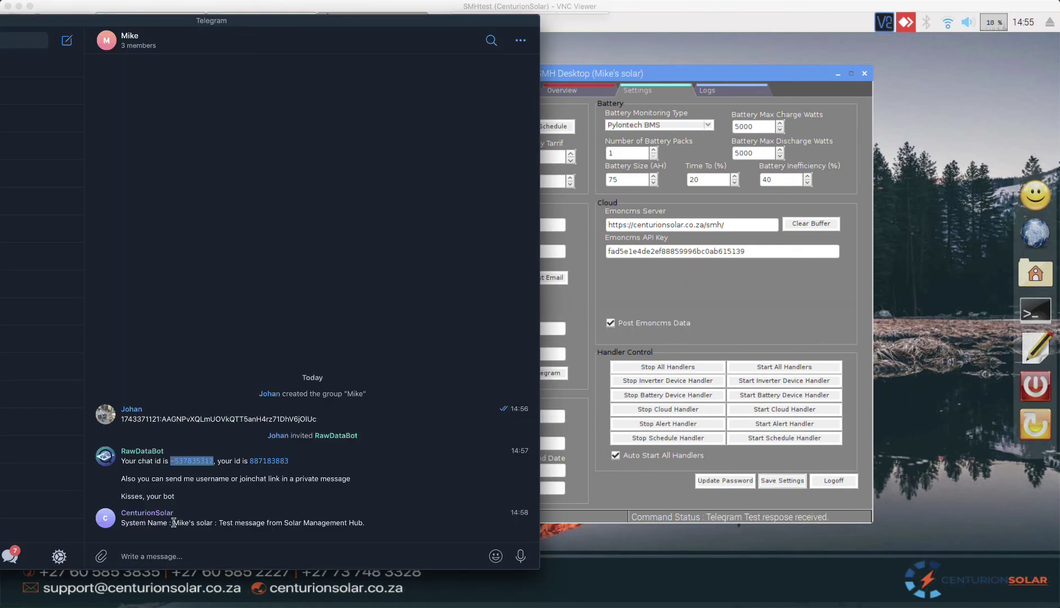
left_click_drag(173, 523, 362, 524)
left_click(660, 284)
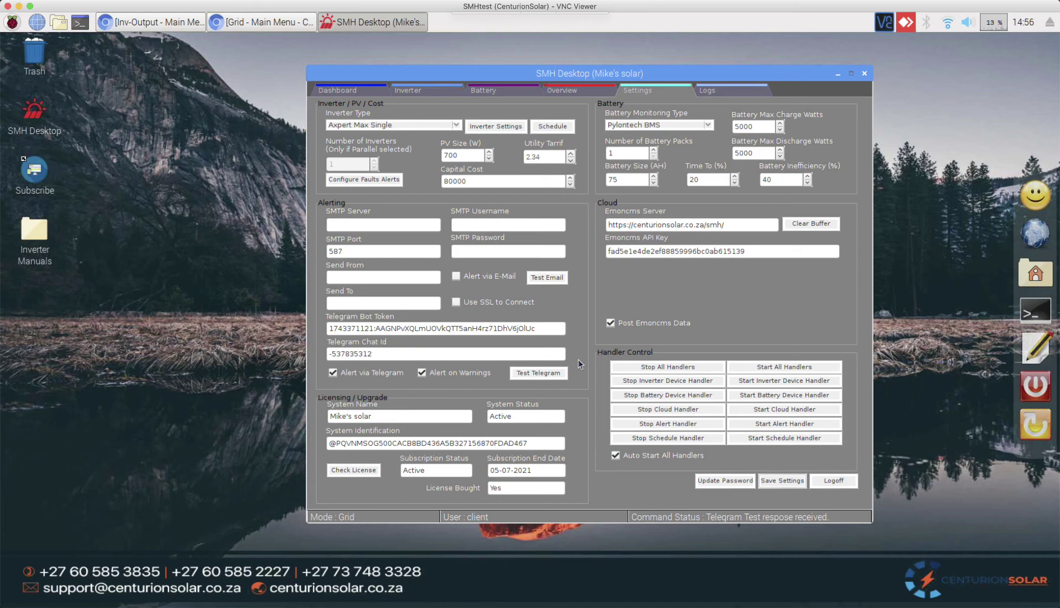
Step: Show the SMH dashboard and toggle the grid supply OFF on the Grid - Main Menu page
left_click(342, 95)
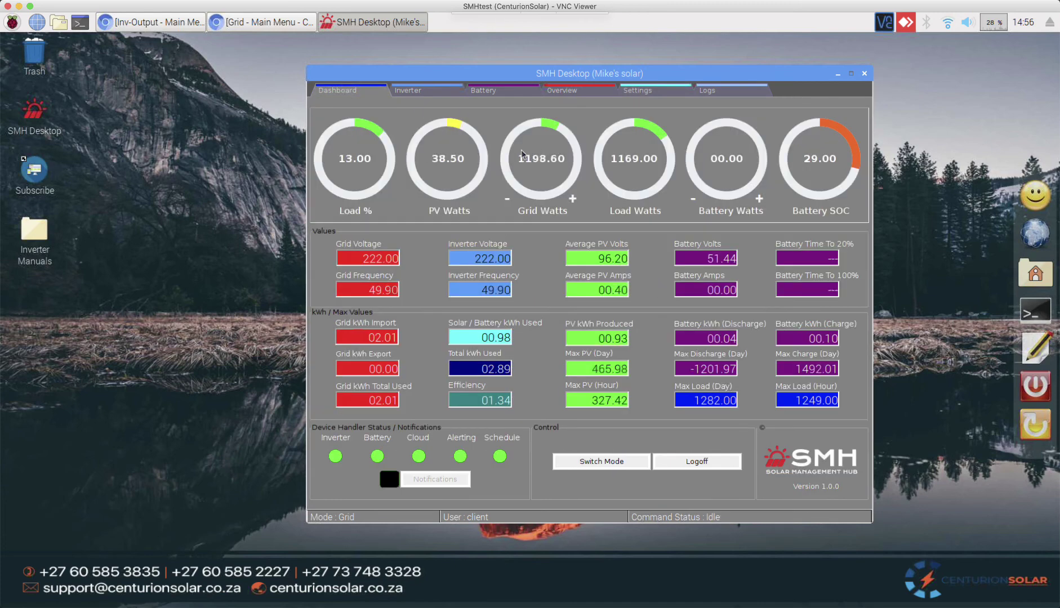
left_click(257, 25)
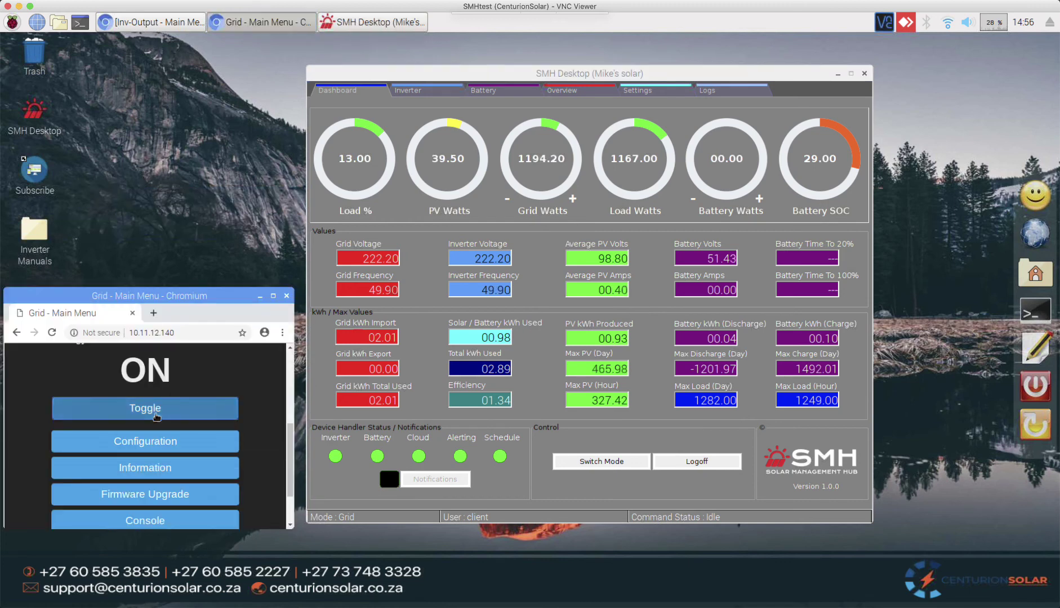
left_click(157, 417)
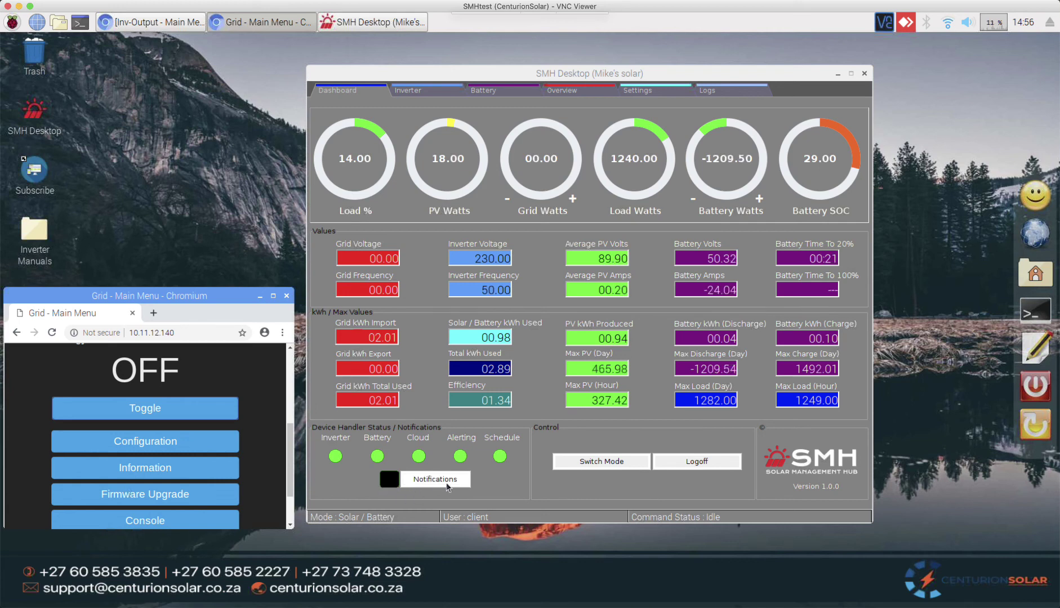
Step: Check the Utility Power Failure warning in Telegram, then clear all SMH notifications
left_click(449, 485)
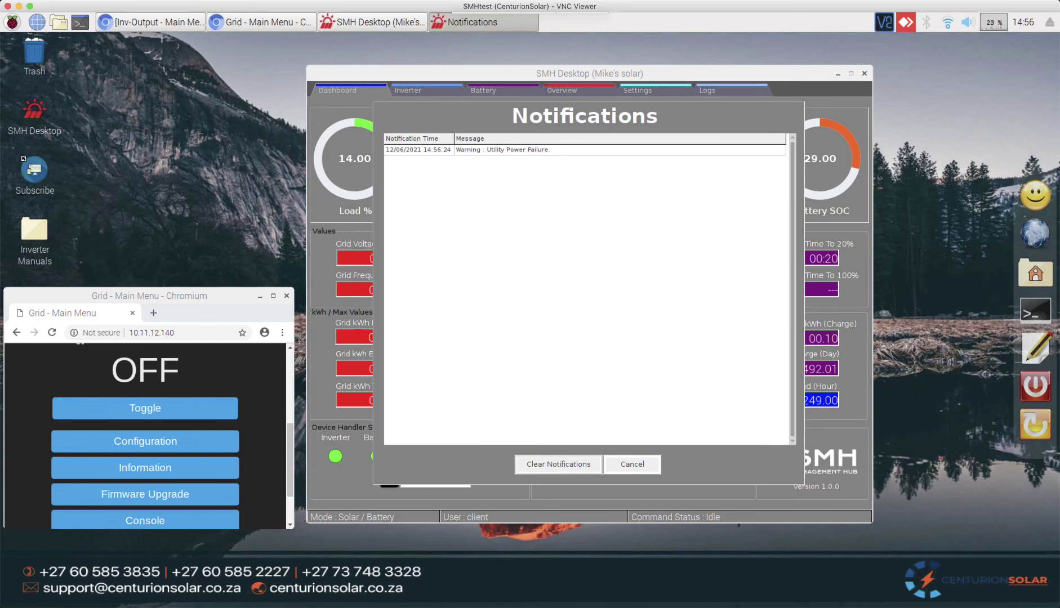
key("super+Tab")
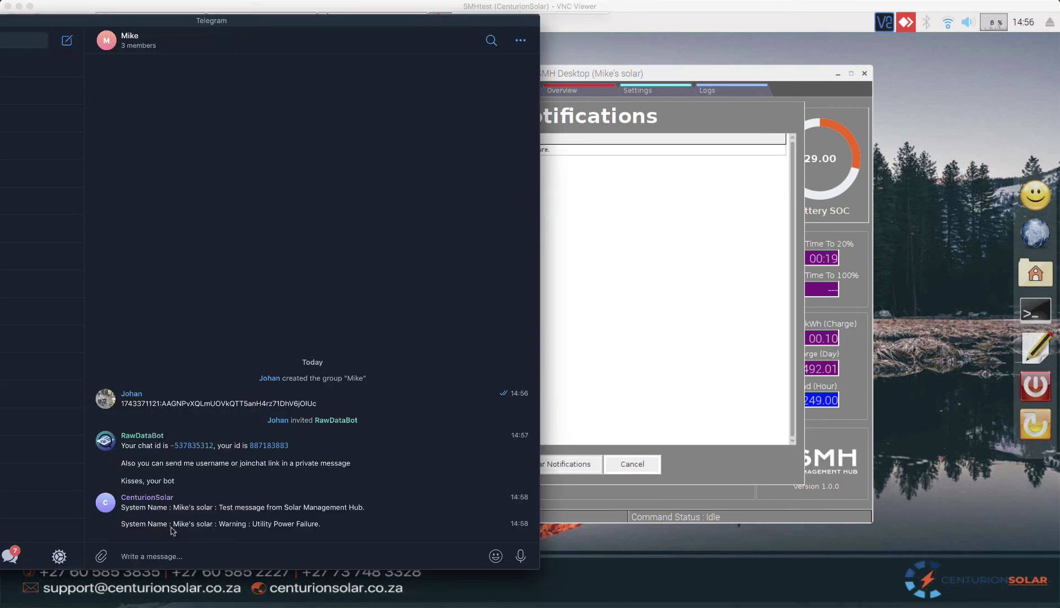
left_click_drag(219, 525, 366, 528)
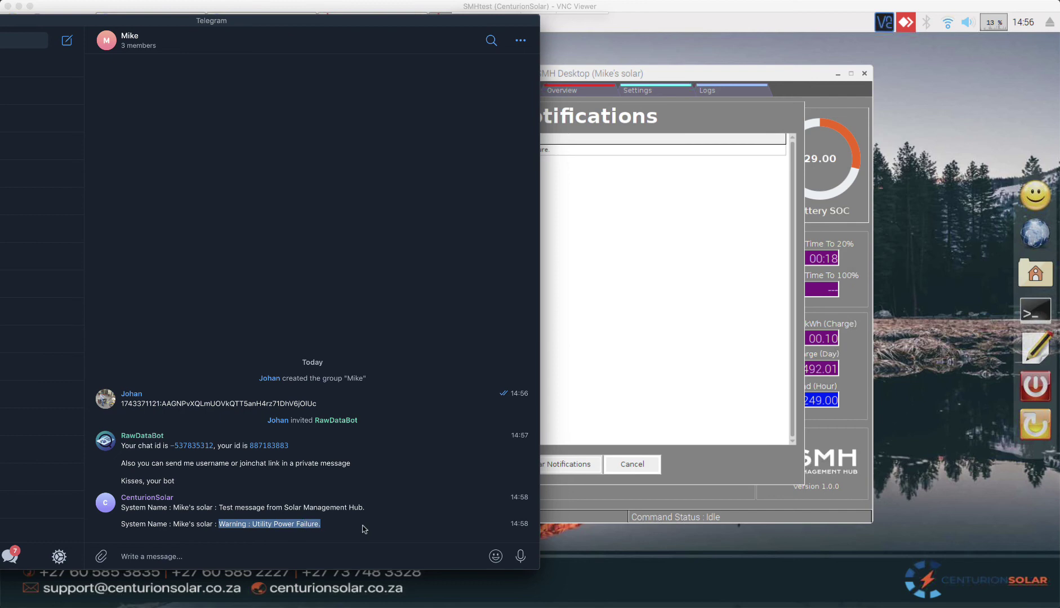
left_click(644, 418)
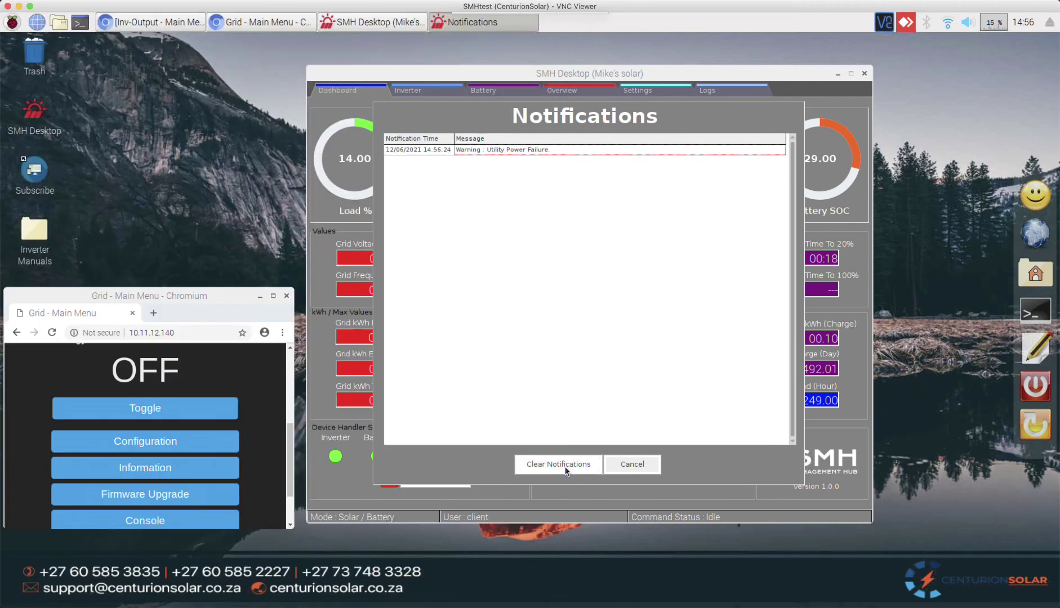
left_click(565, 463)
left_click(558, 323)
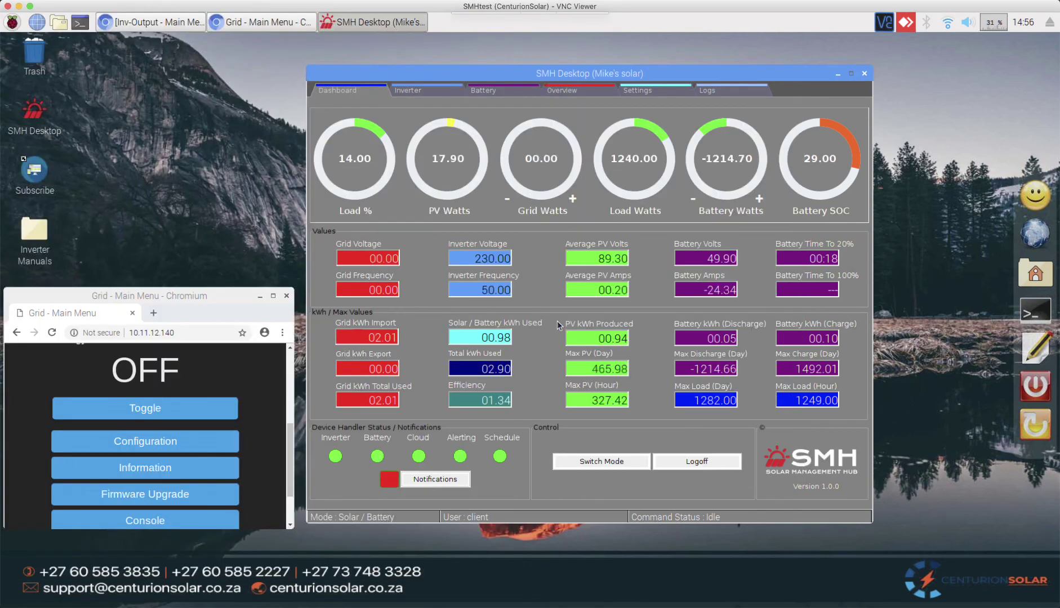
Step: Toggle the grid supply back ON and reopen SMH's notifications list
left_click(160, 411)
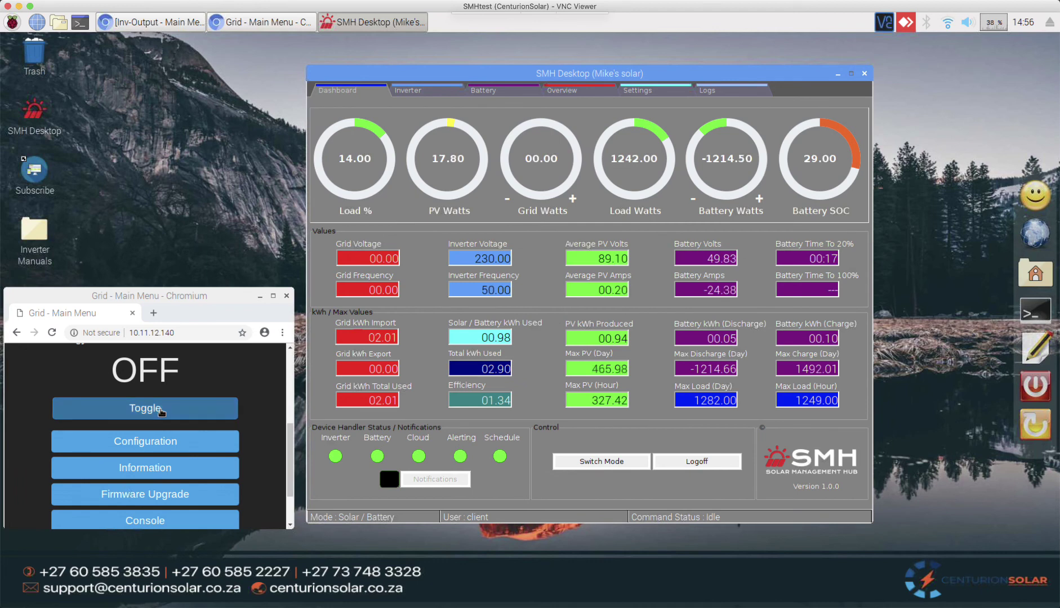
left_click(161, 413)
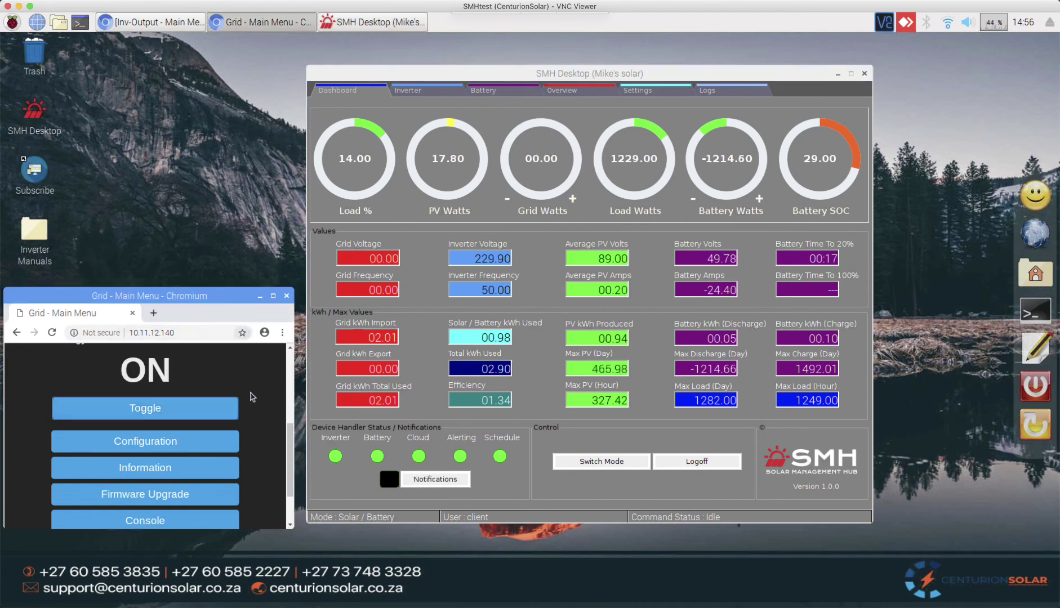
left_click(448, 478)
left_click(448, 478)
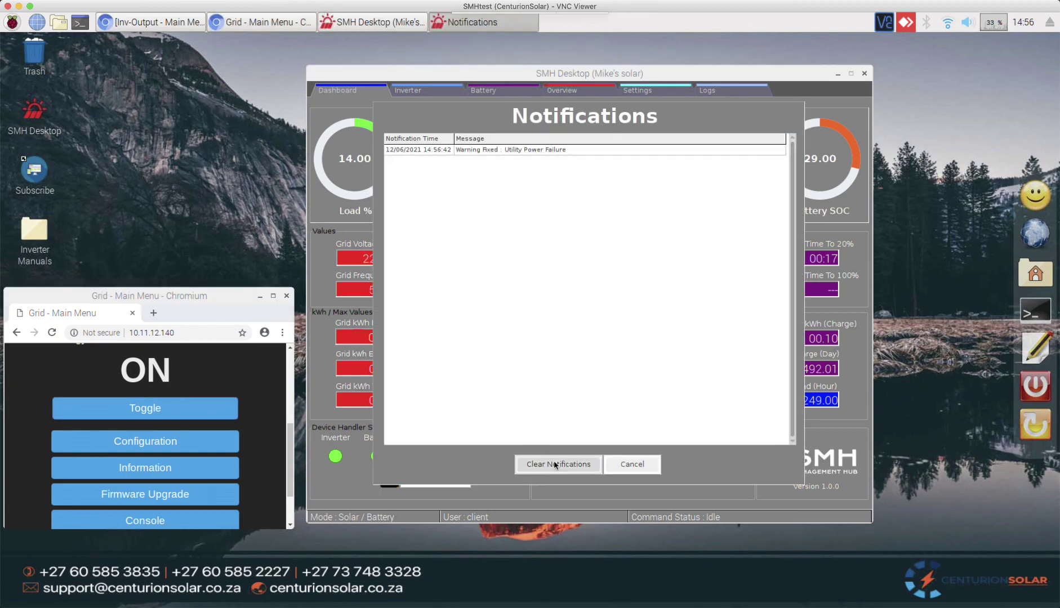
Step: Request clearing notifications and read the 'Warning Fixed : Utility Power Failure' message in Telegram
left_click(558, 464)
key("super+Tab")
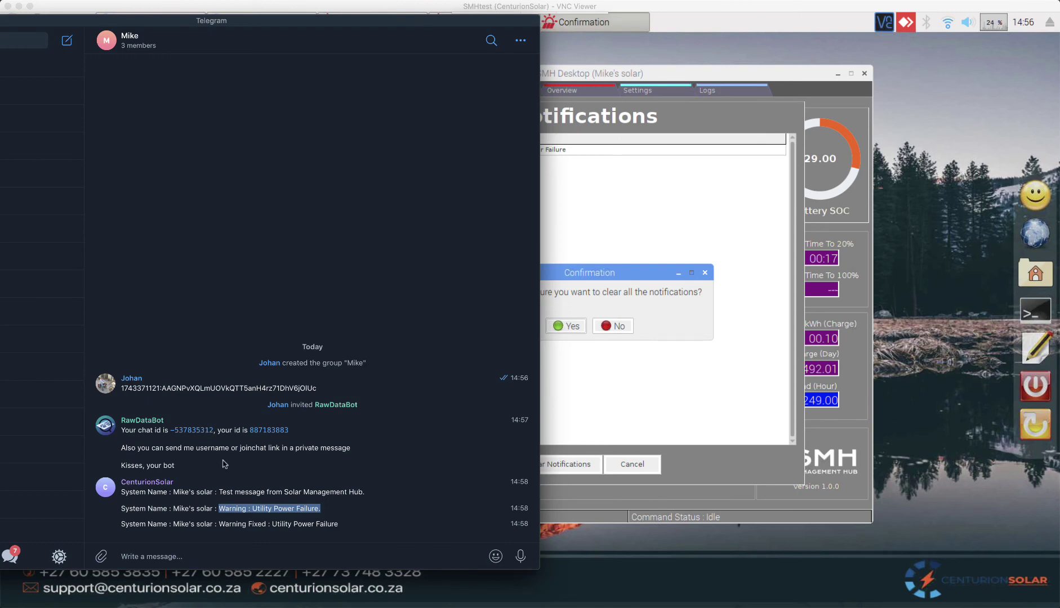
left_click_drag(339, 524, 226, 528)
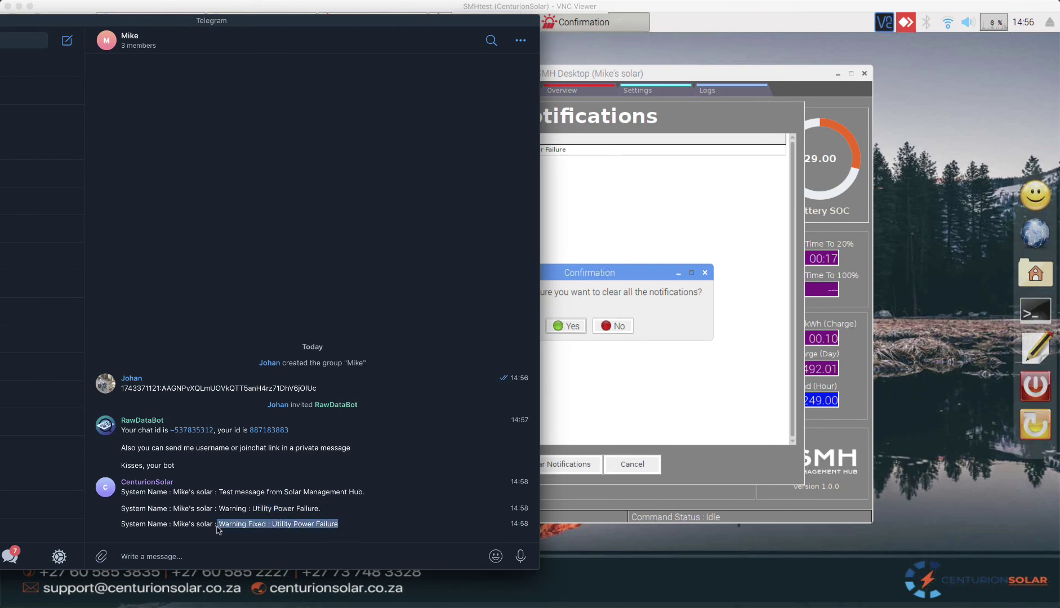
left_click(352, 519)
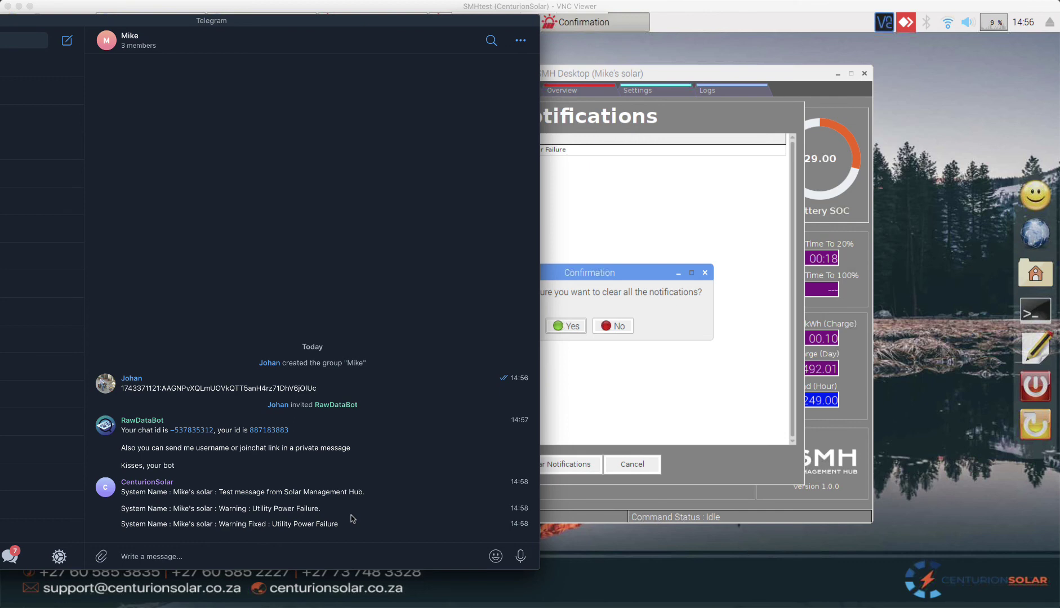
scroll(352, 518, "right", 1)
Step: Confirm clearing all notifications with Yes and go back to the Settings page
left_click(650, 278)
left_click(569, 326)
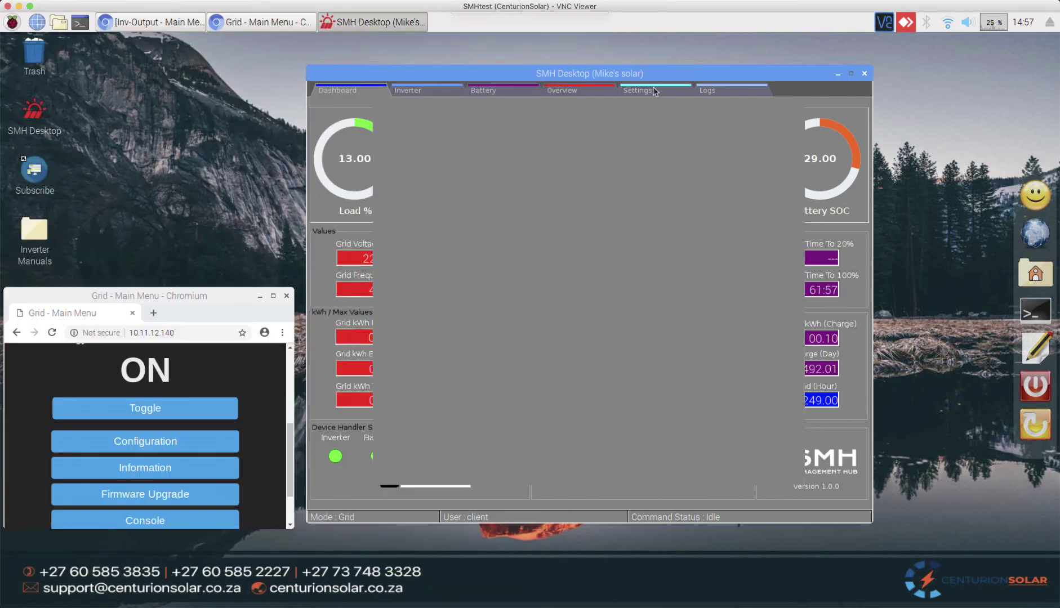
left_click(652, 92)
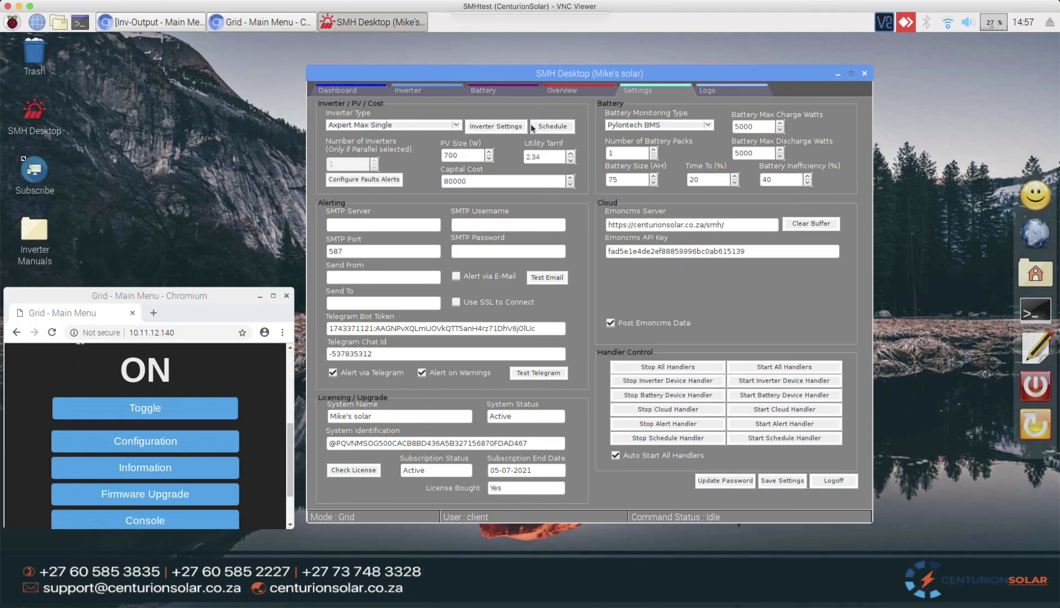